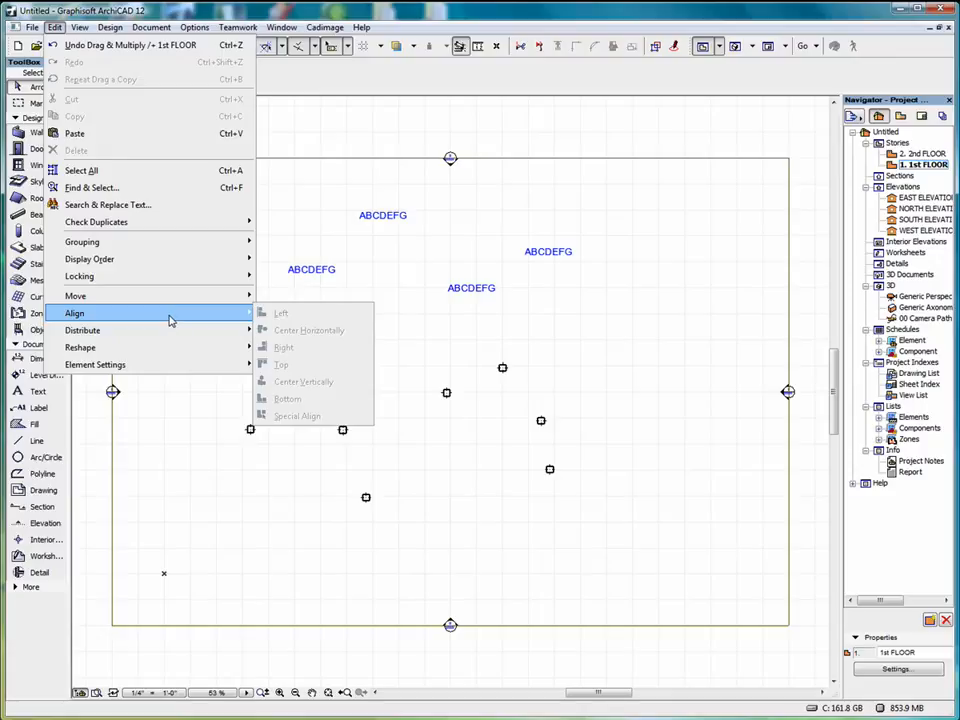
Select all nine scattered columns below the text labels on the 1st floor plan.
left_click(308, 181)
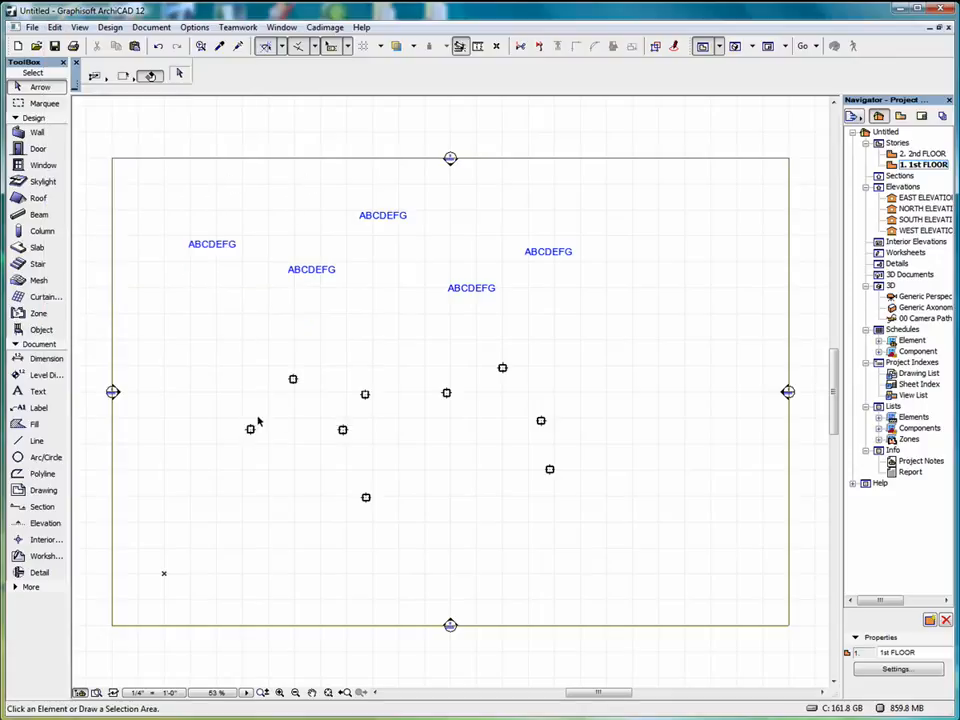
left_click(215, 349)
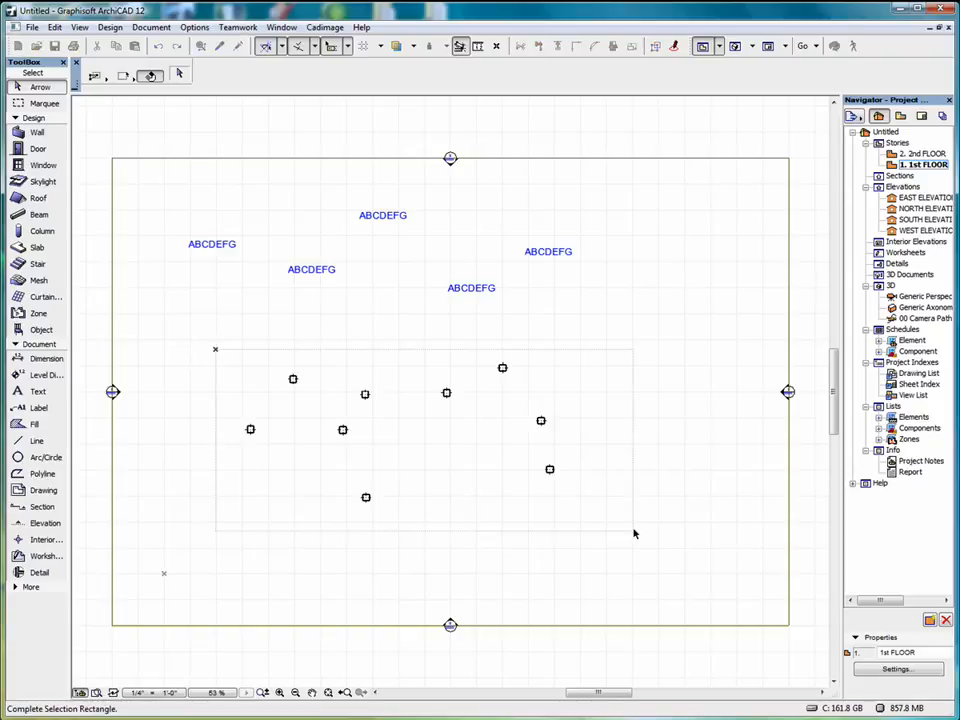
left_click(580, 521)
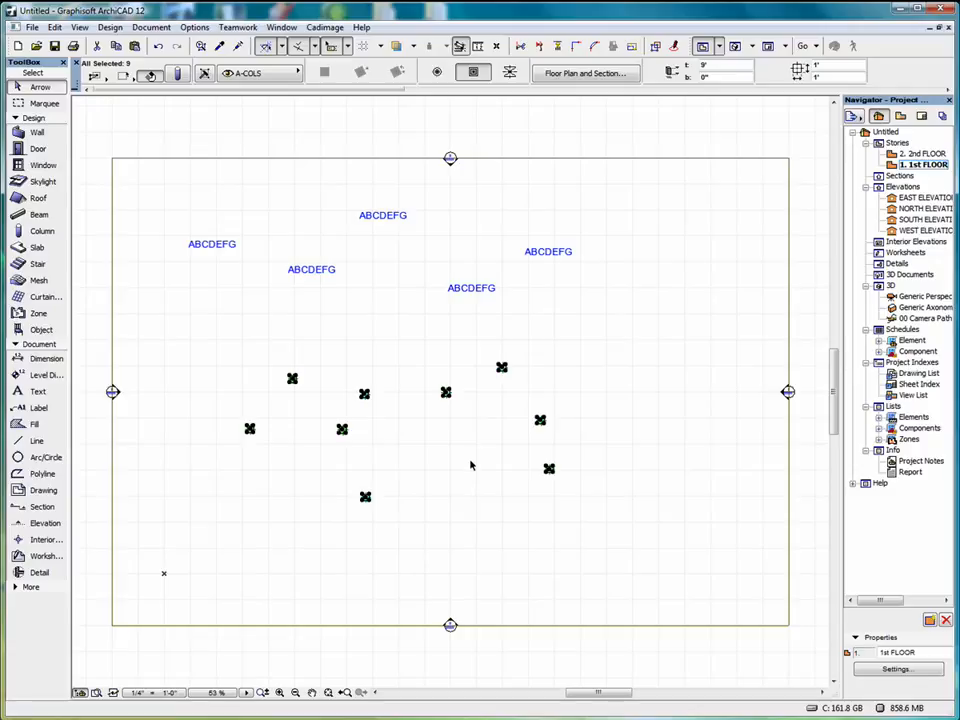
Try the Left alignment on the selected columns, and undo it.
left_click(55, 28)
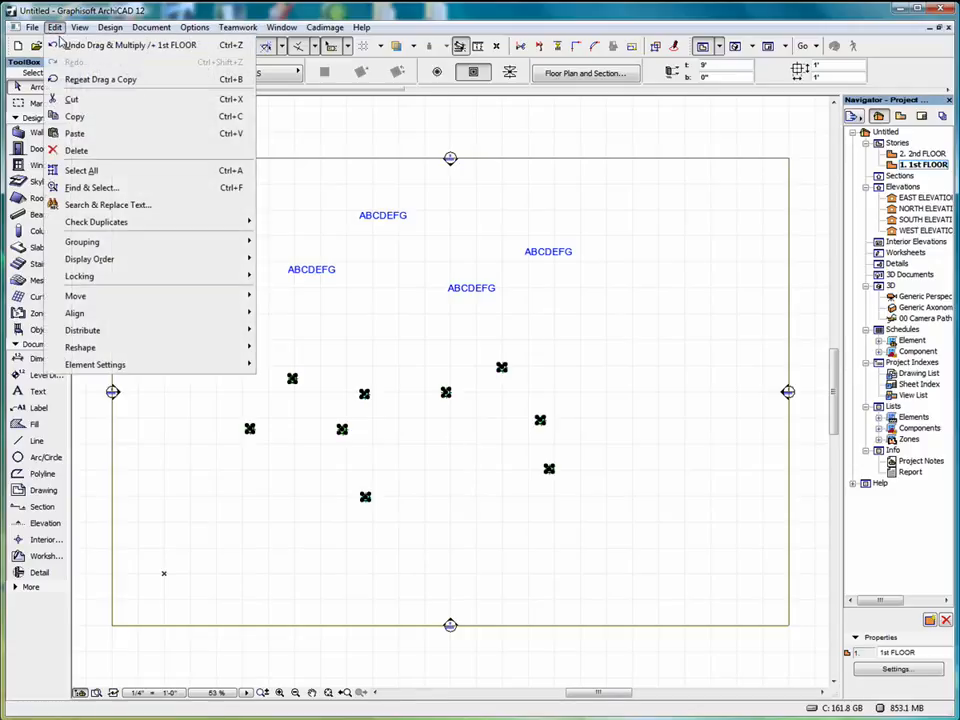
mouse_move(167, 313)
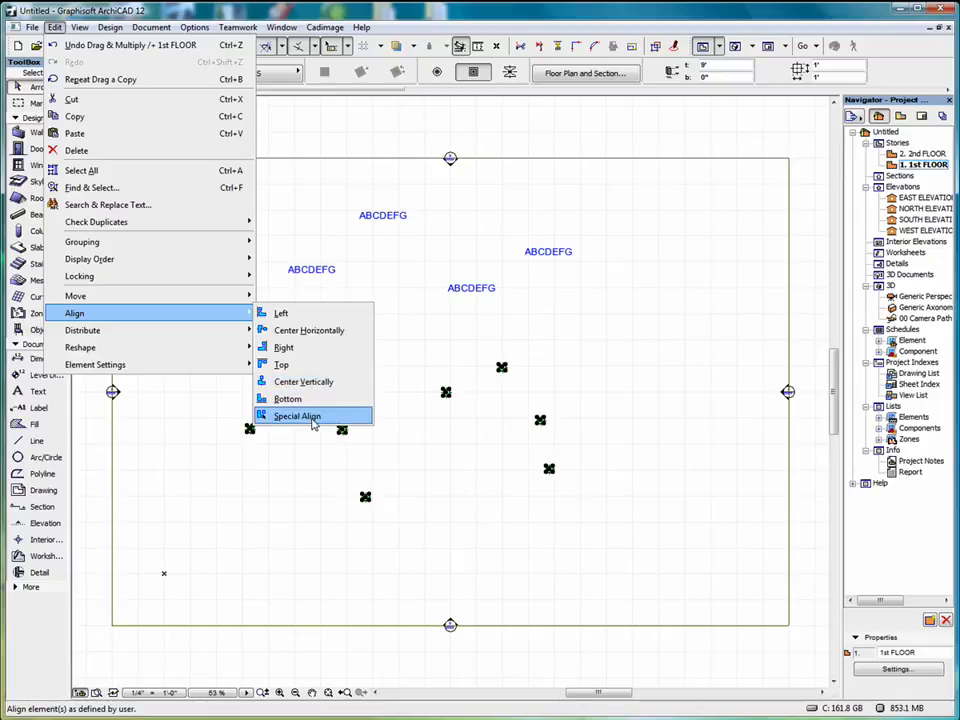
left_click(309, 317)
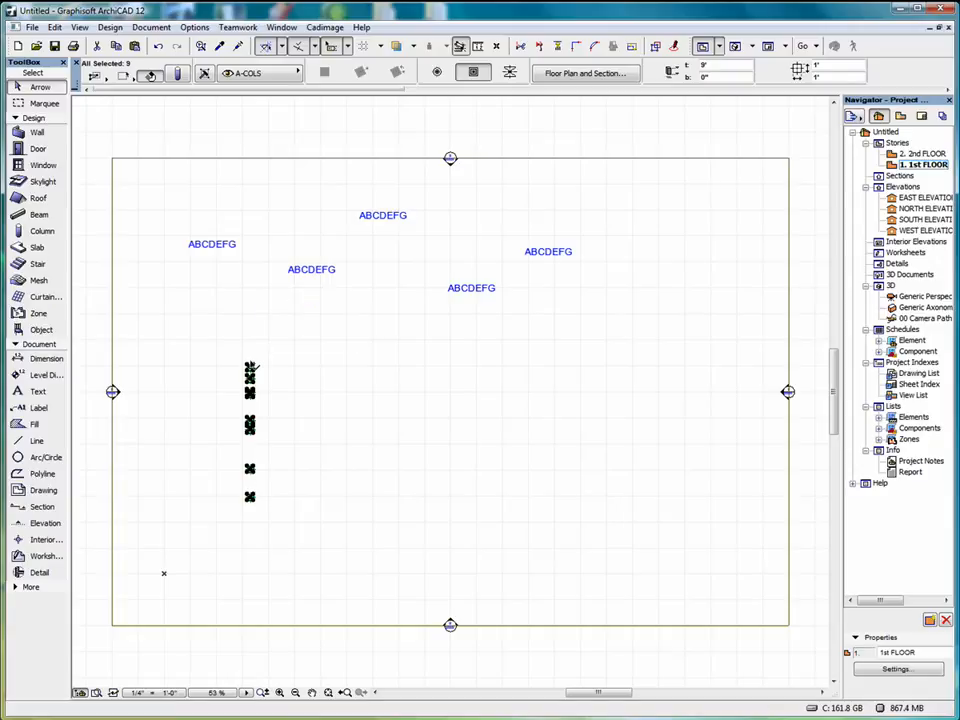
left_click(159, 46)
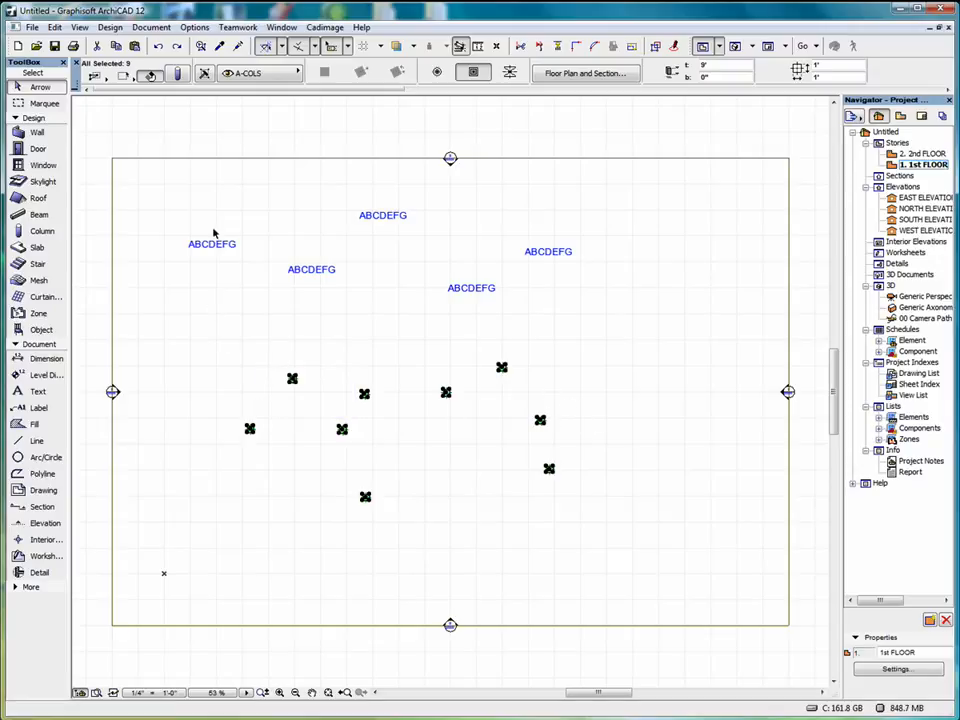
Try the Center Horizontally alignment on the selected columns, and undo it.
left_click(55, 28)
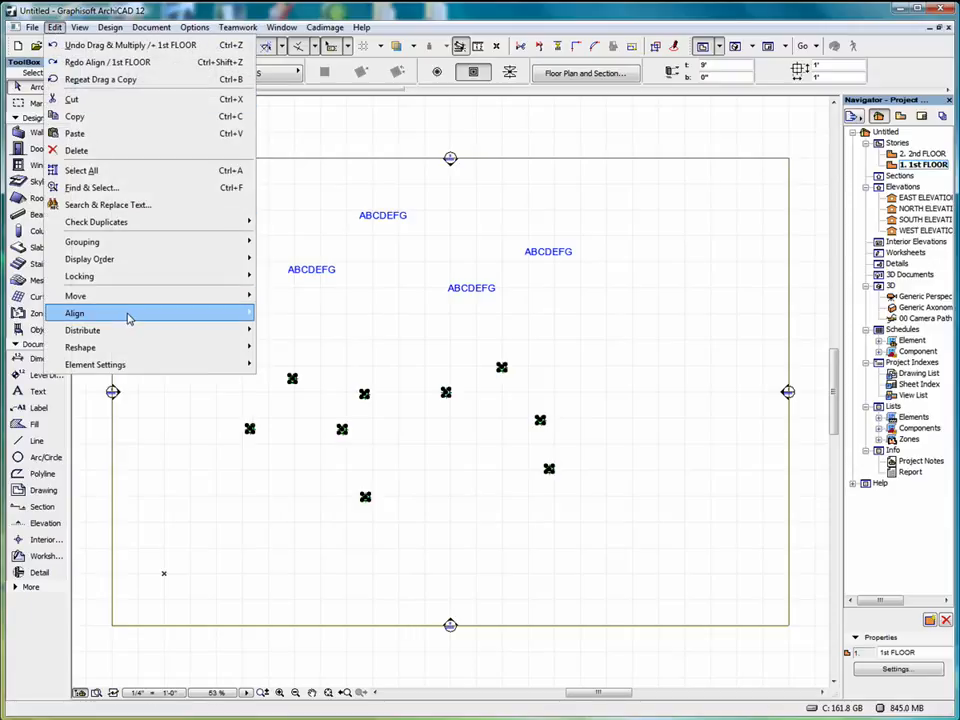
mouse_move(162, 315)
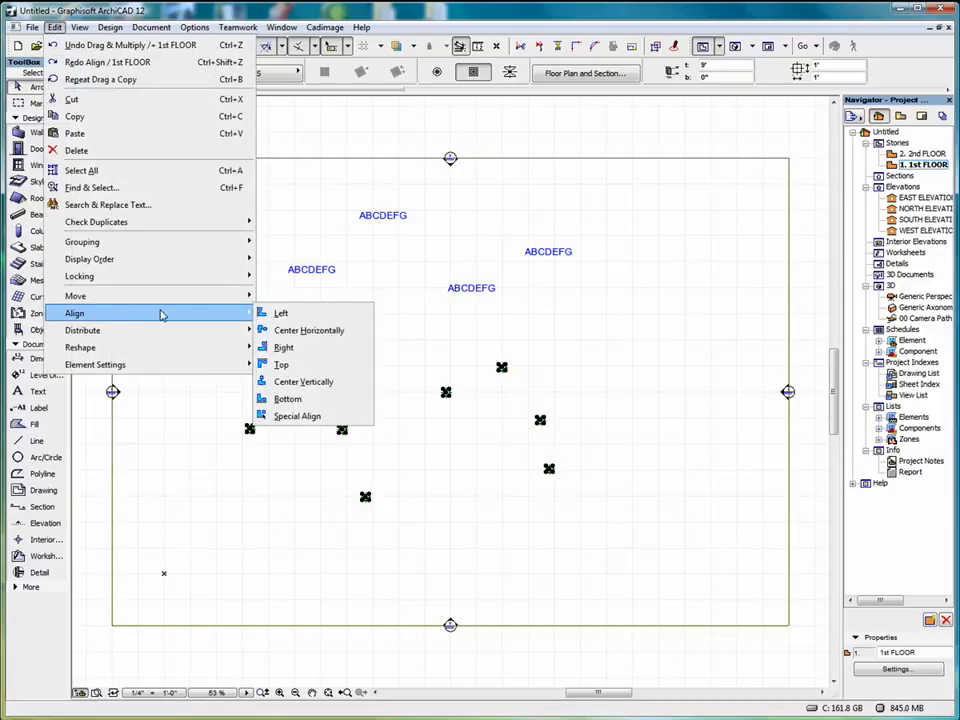
left_click(314, 334)
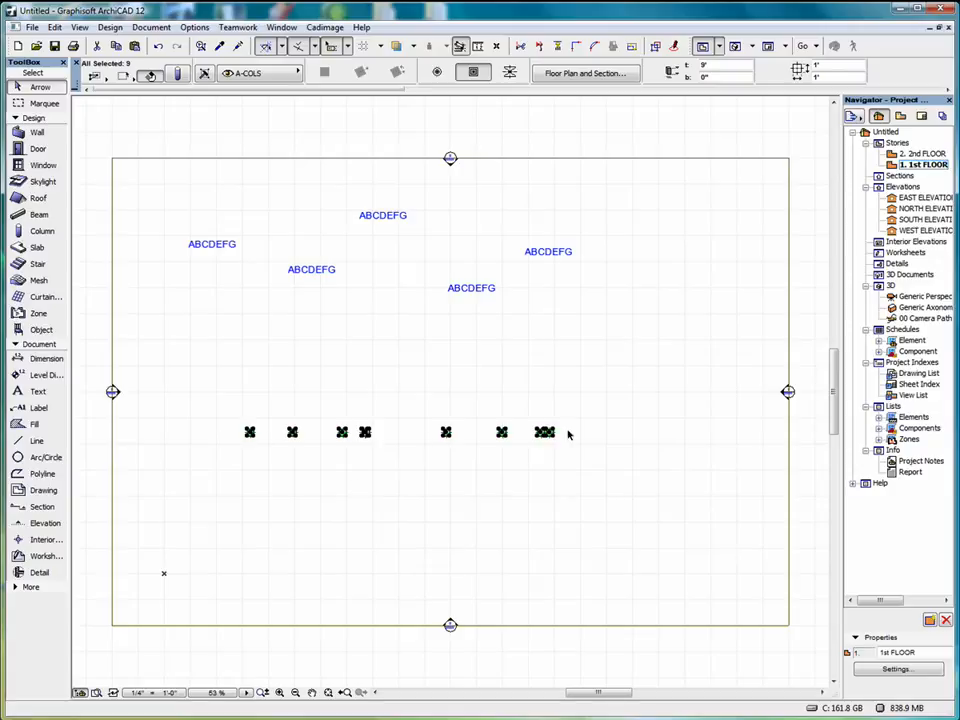
left_click(158, 47)
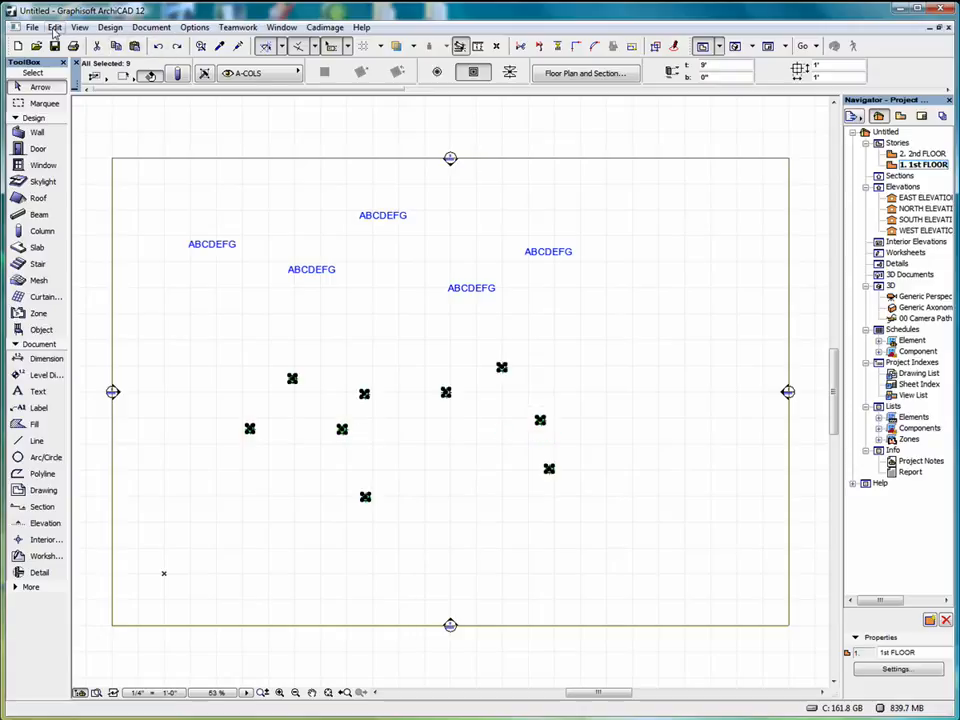
Try the Right alignment on the selected columns, and undo it.
left_click(54, 27)
mouse_move(243, 315)
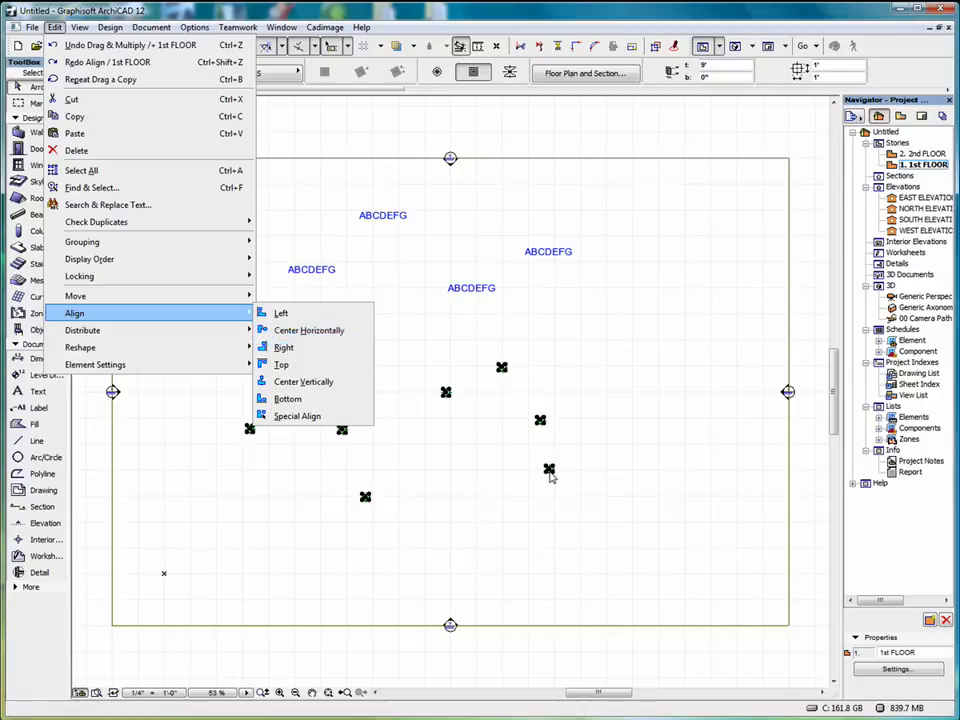
left_click(290, 349)
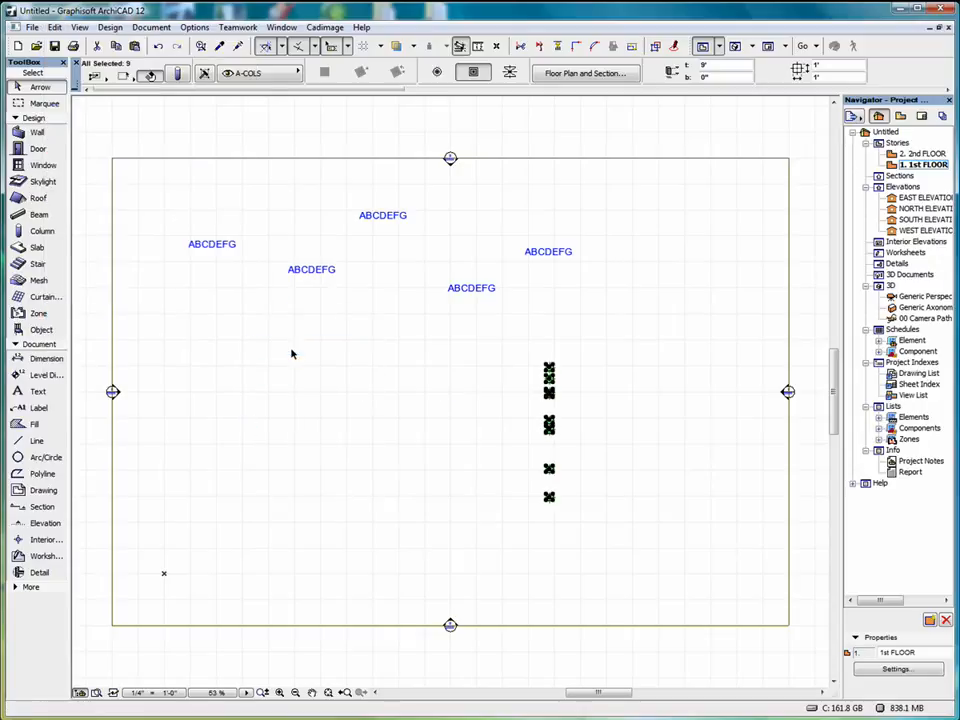
key("ctrl+z")
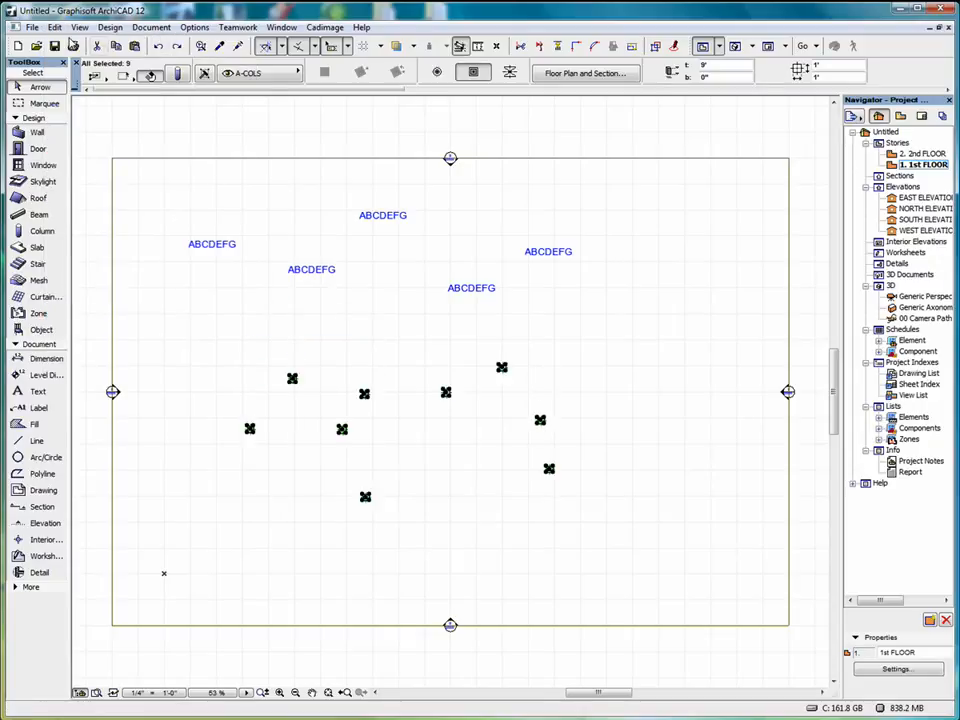
Try the Top alignment on the selected columns, and undo it.
left_click(50, 27)
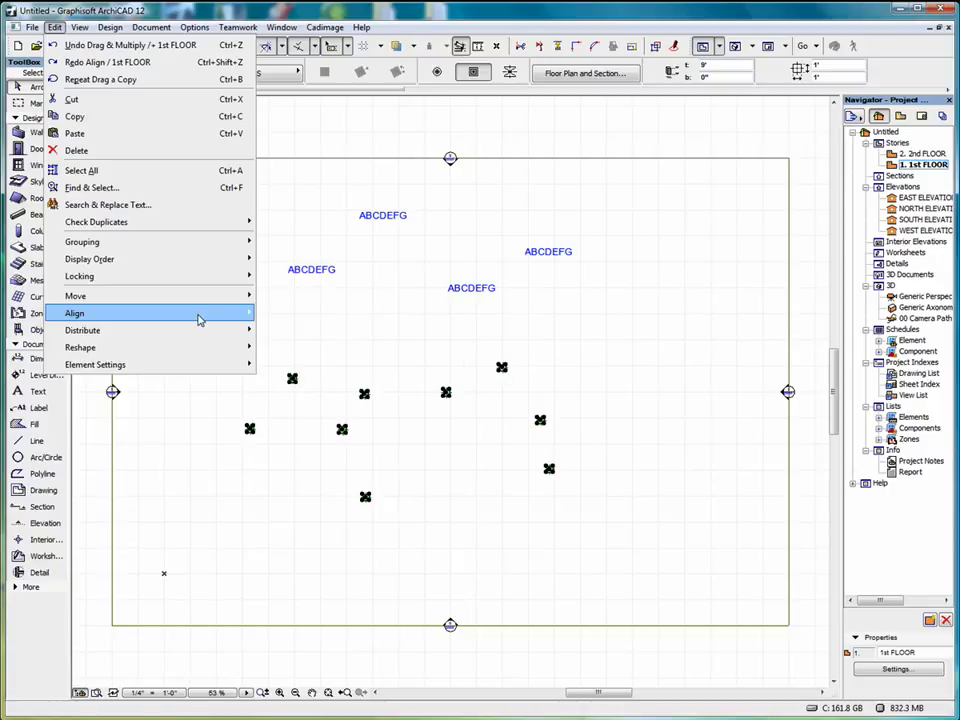
left_click(307, 365)
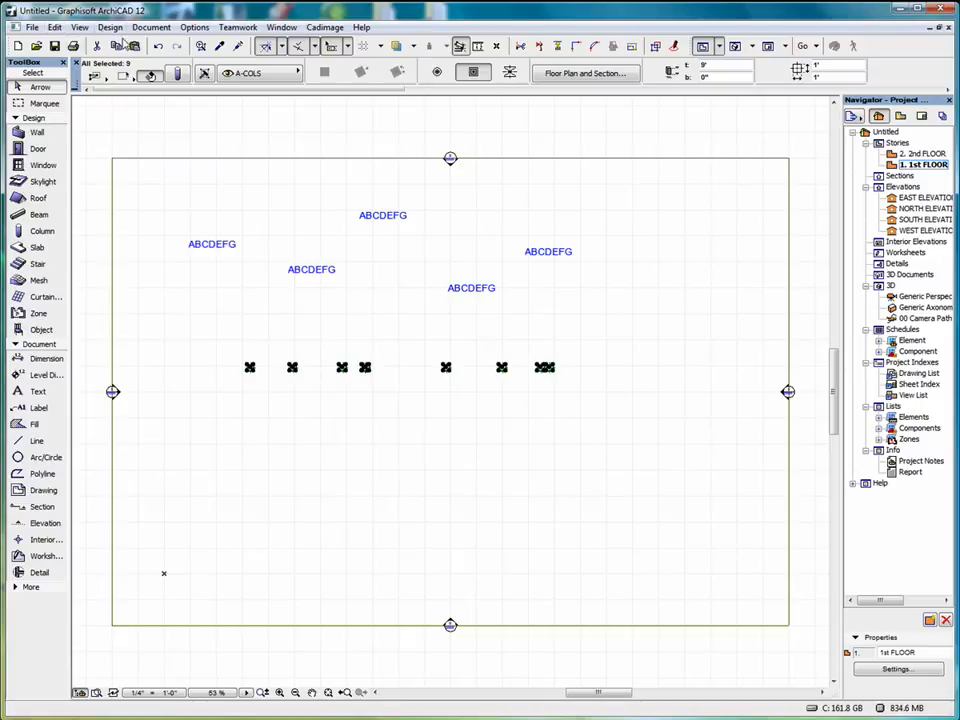
left_click(158, 46)
Try the Center Vertically alignment on the selected columns, and undo it.
left_click(55, 27)
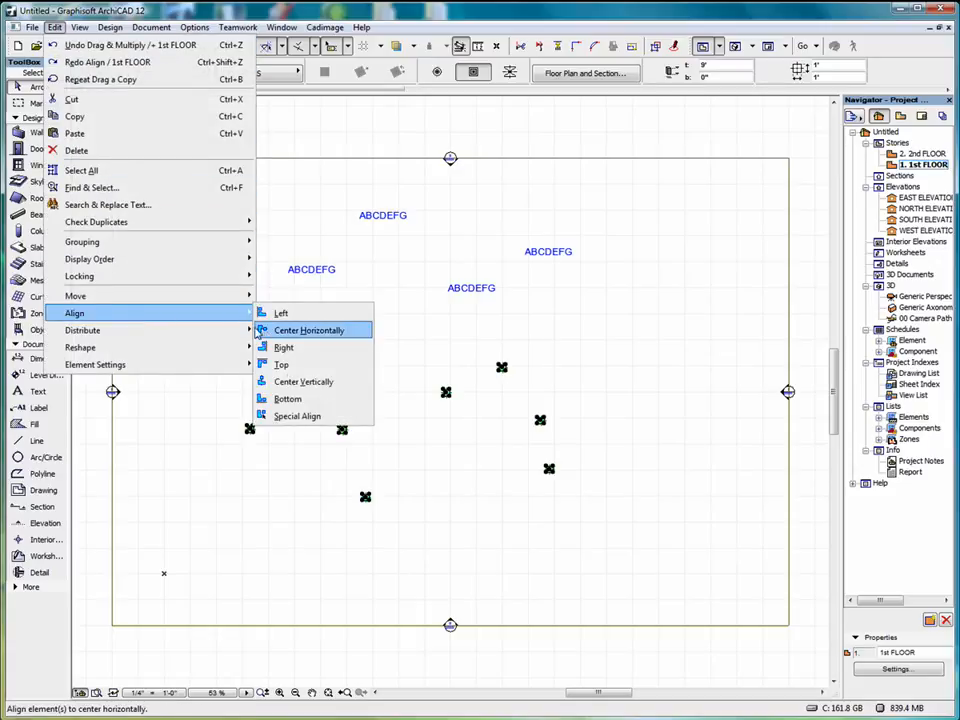
left_click(313, 382)
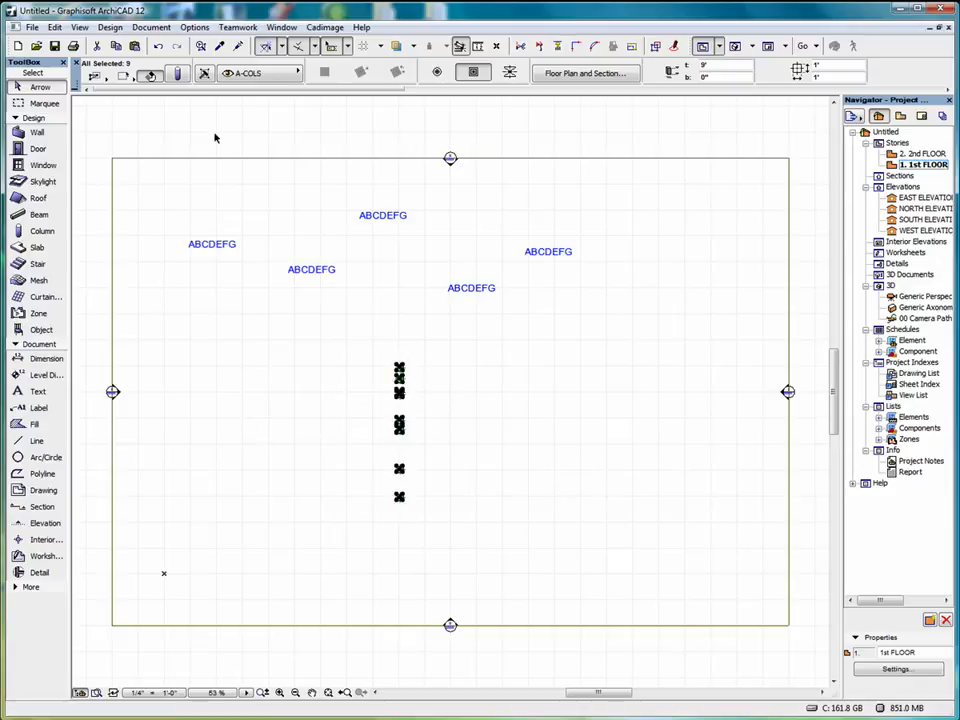
key("ctrl+z")
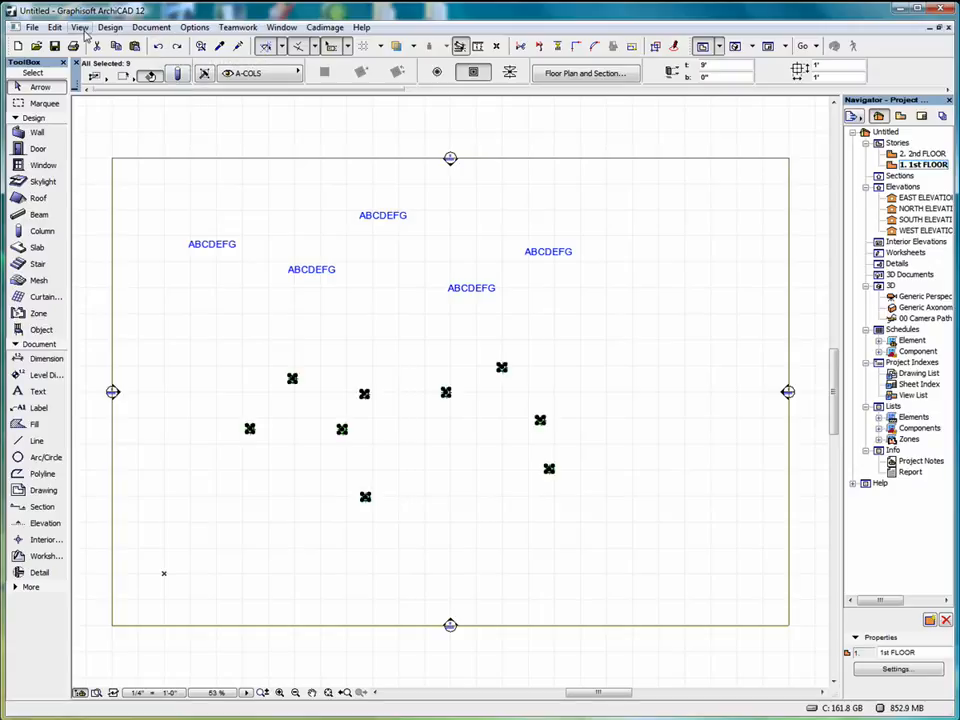
Try the Bottom alignment on the selected columns, and undo it.
left_click(52, 27)
mouse_move(124, 316)
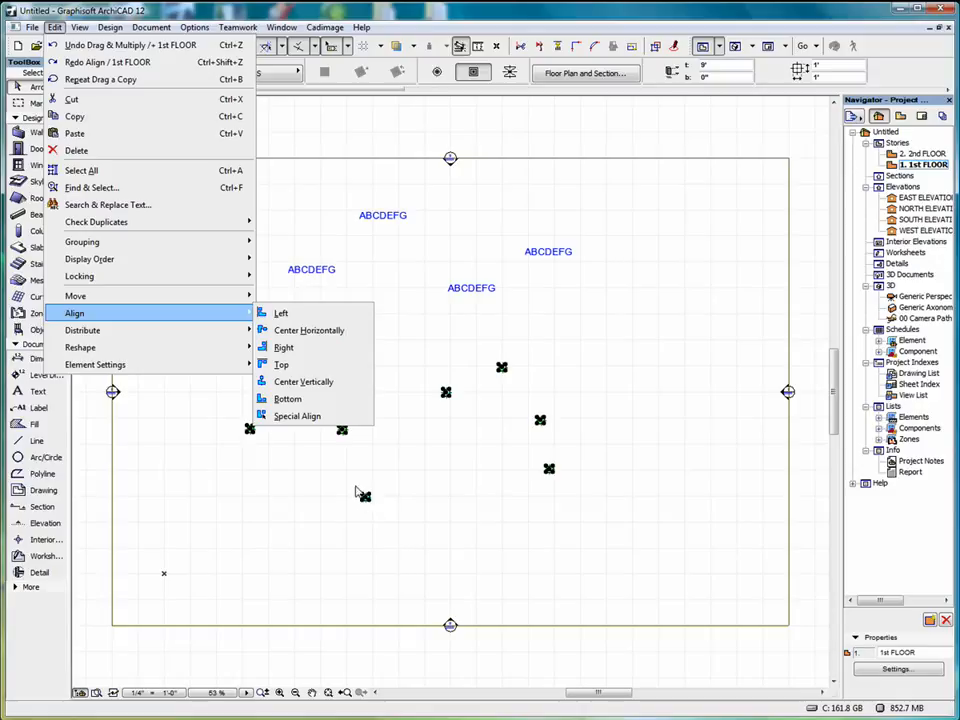
left_click(309, 403)
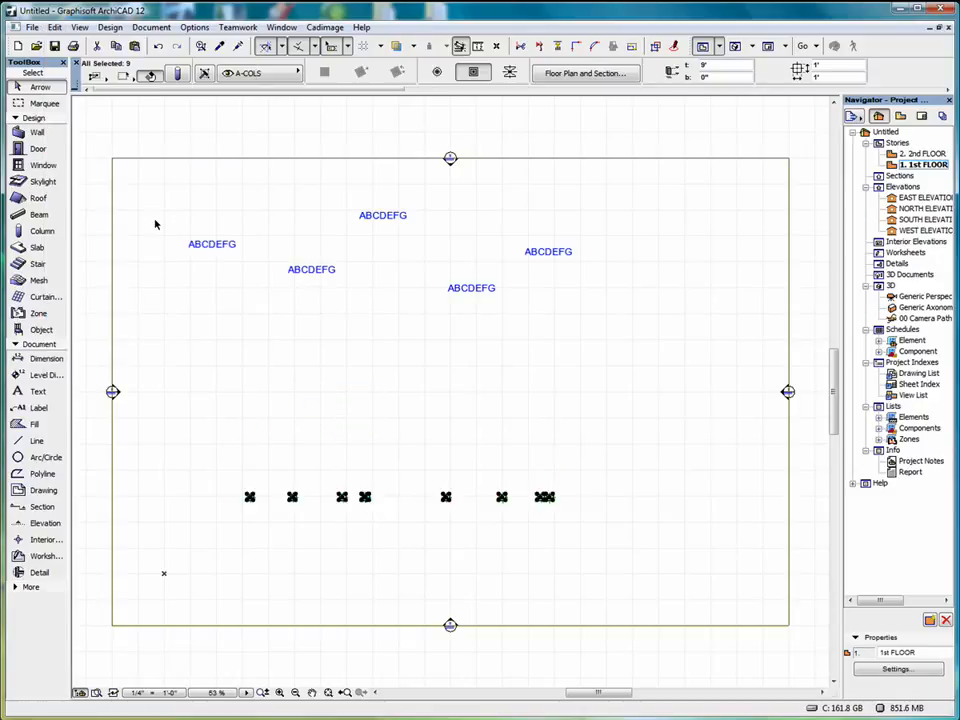
key("ctrl+z")
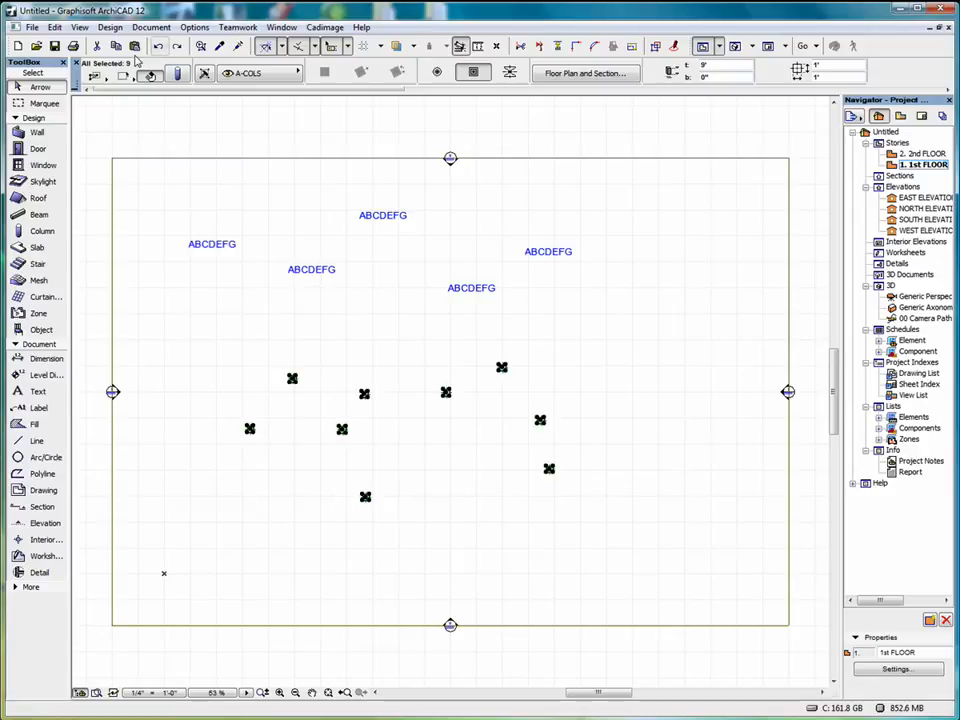
Set up a Special Align of the selected columns by their central bounding box anchor, aligning to a drawn line or arc.
left_click(55, 27)
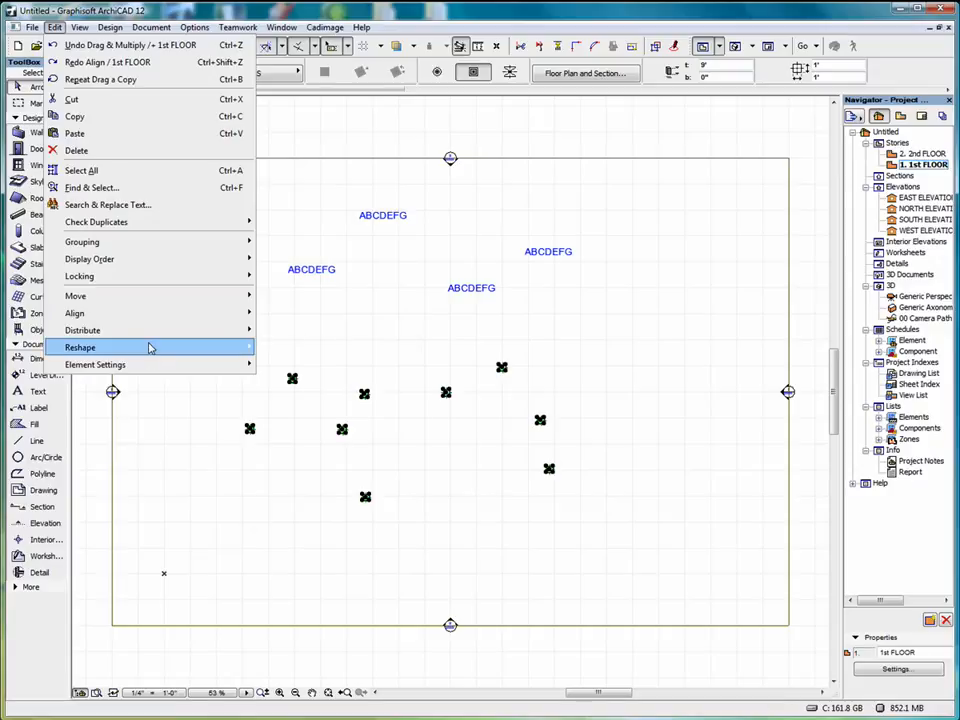
mouse_move(153, 318)
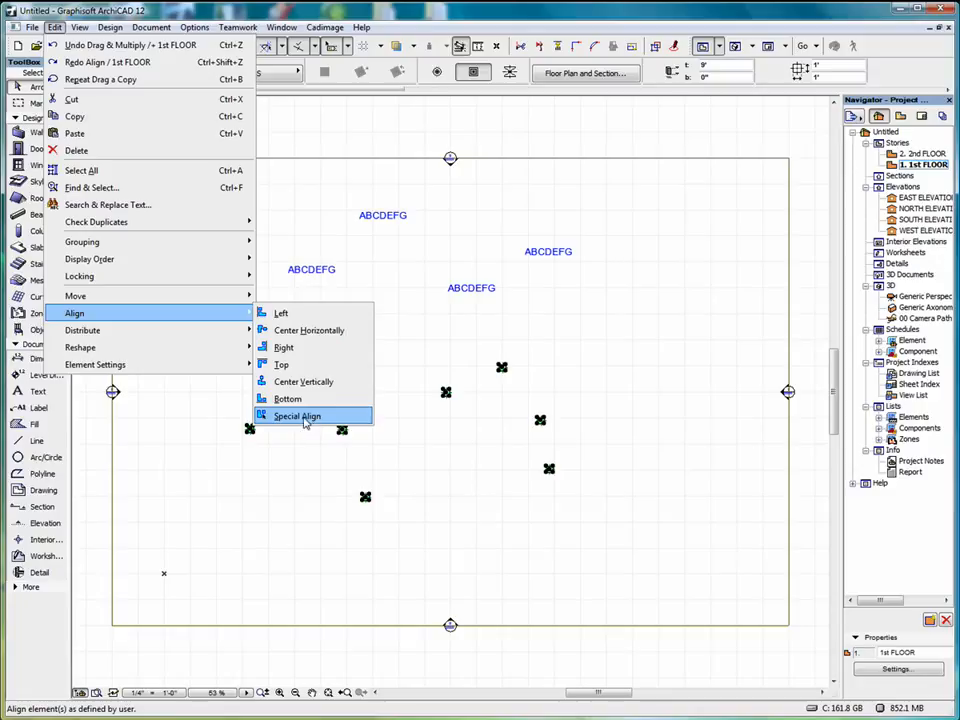
left_click(305, 417)
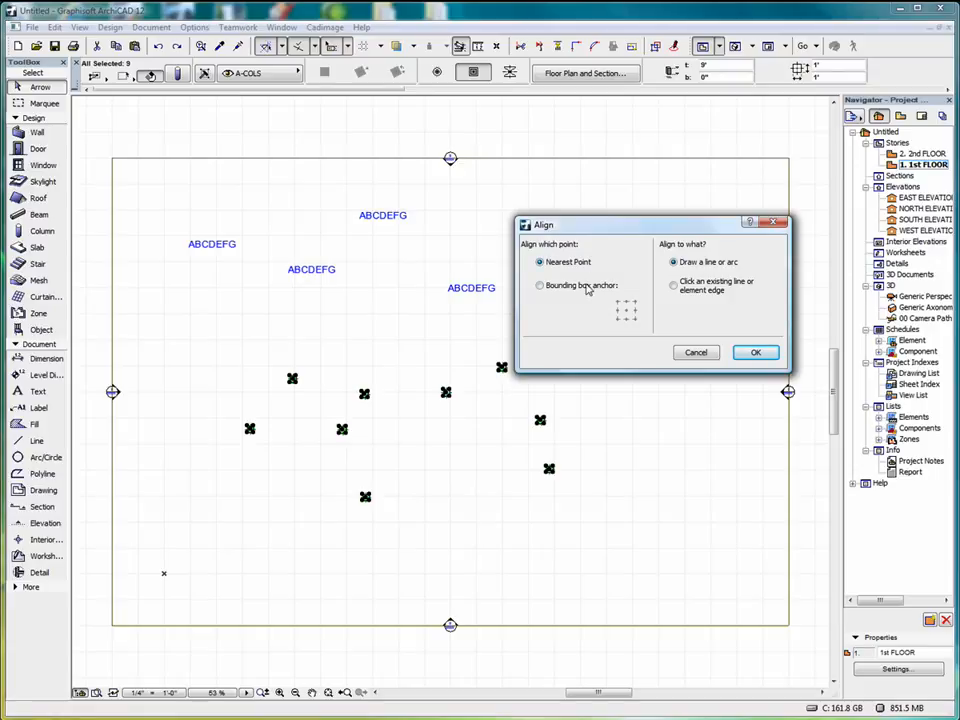
left_click(540, 286)
left_click(626, 313)
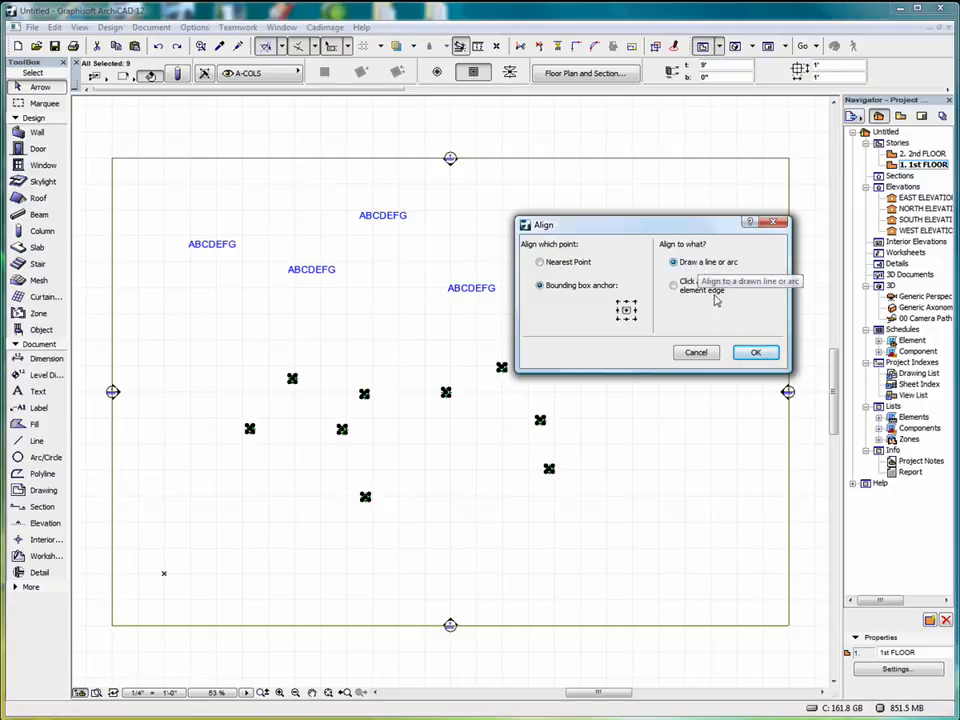
left_click(756, 354)
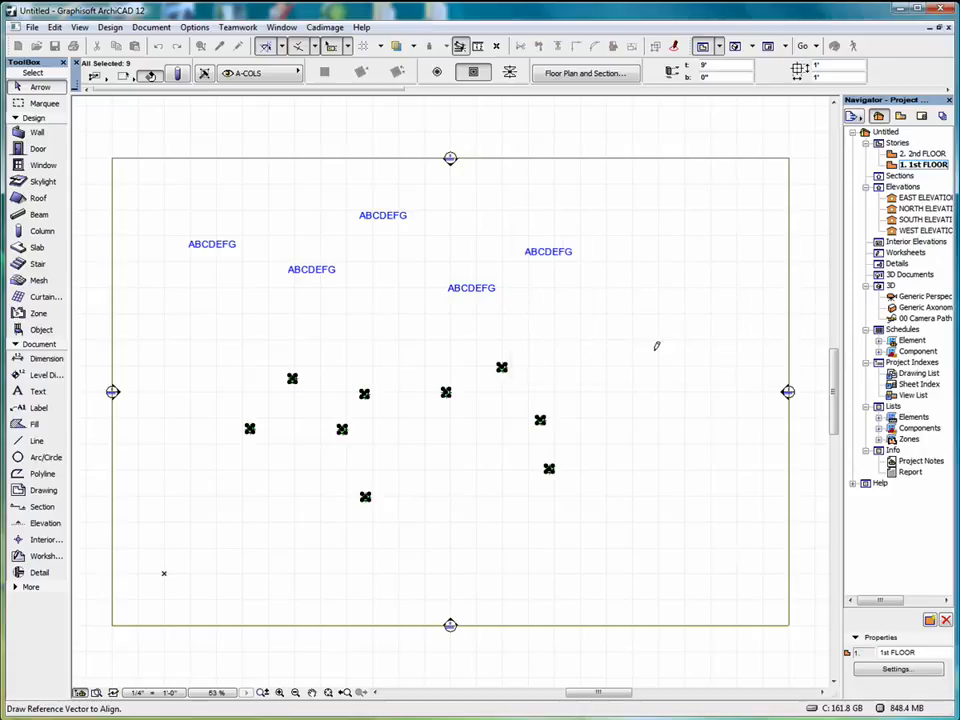
Draw a sloping reference line about 56' long at about 19° through the columns to align them, and undo the alignment.
left_click(211, 497)
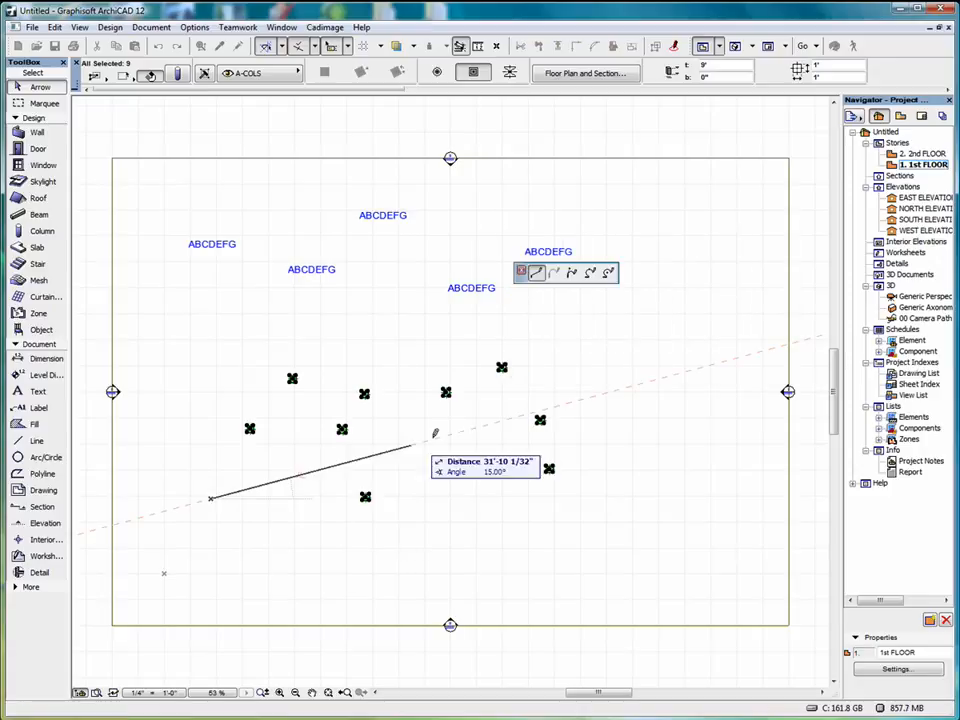
key("Escape")
left_click(565, 377)
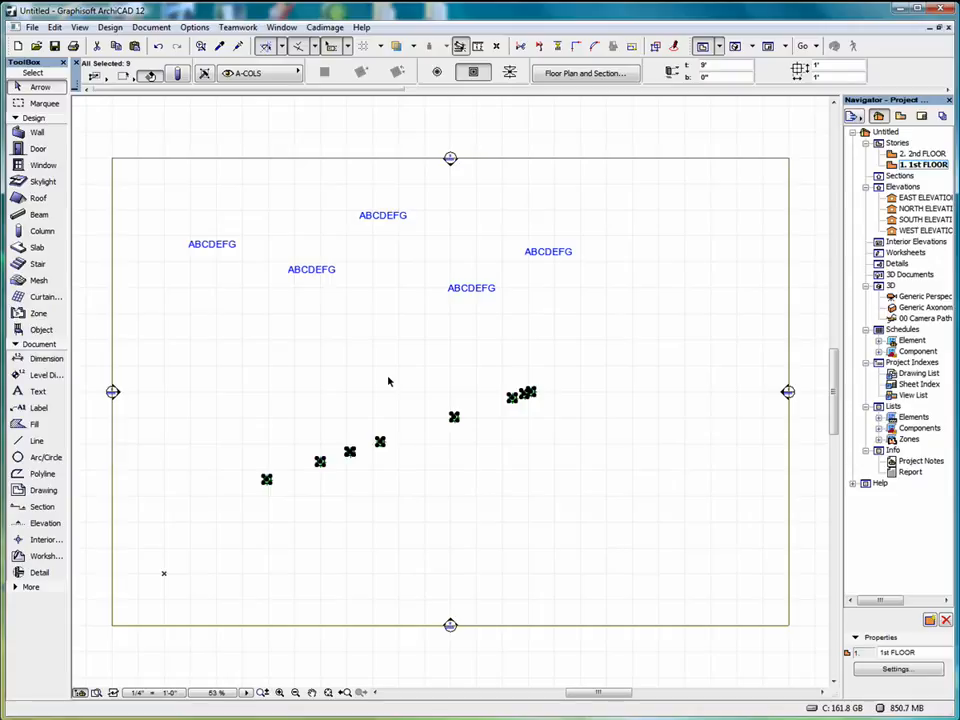
left_click(160, 47)
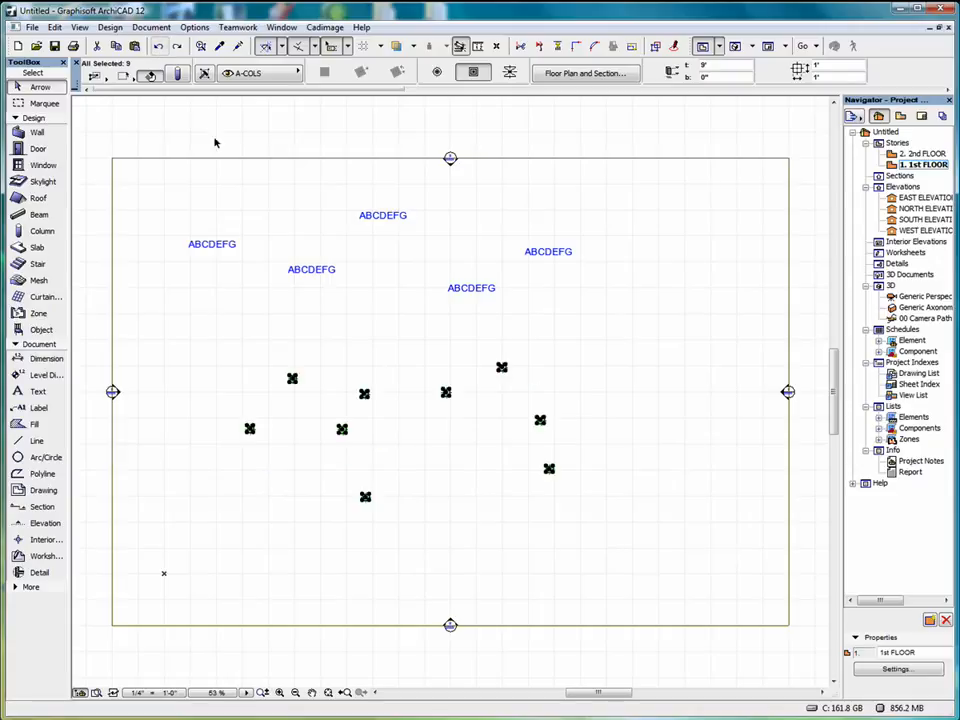
Set up another Special Align of the selected columns by their central bounding box anchor, to a drawn line or arc.
left_click(55, 27)
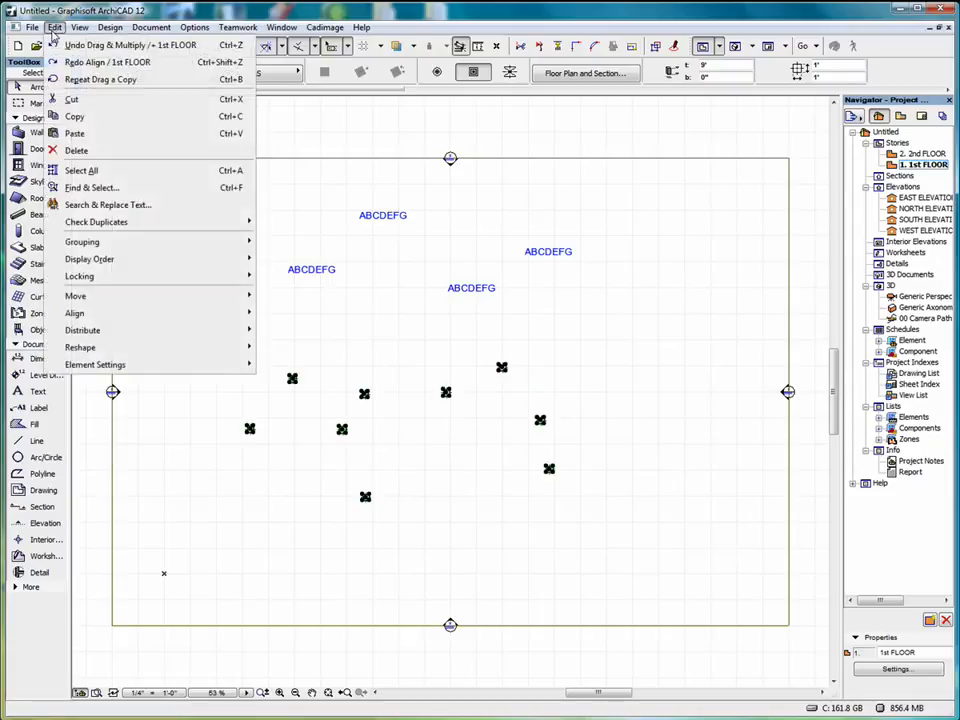
mouse_move(133, 315)
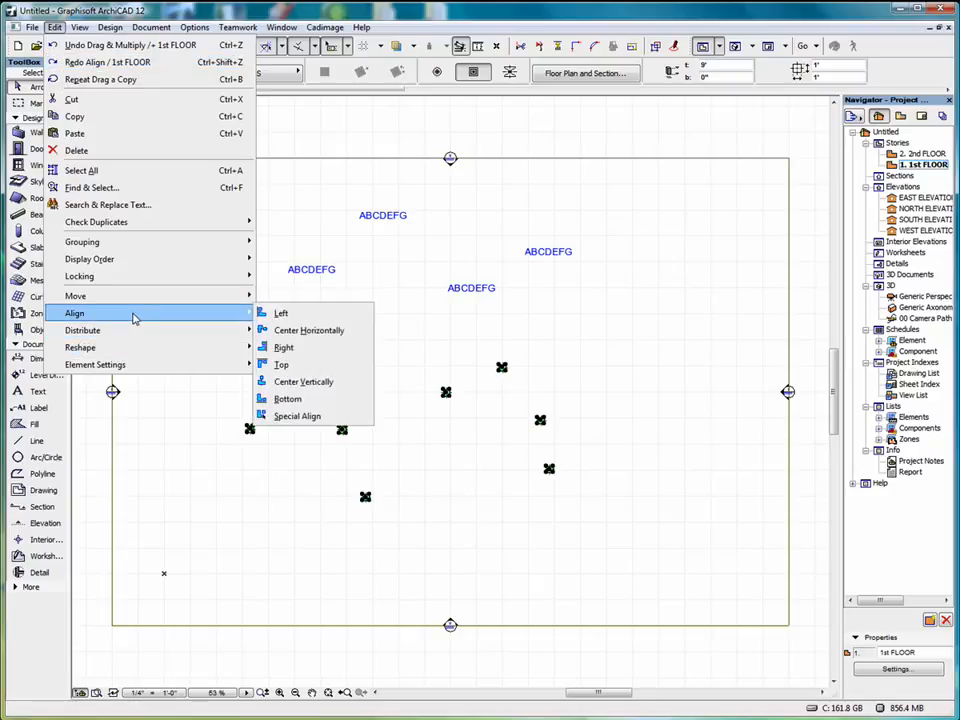
left_click(327, 418)
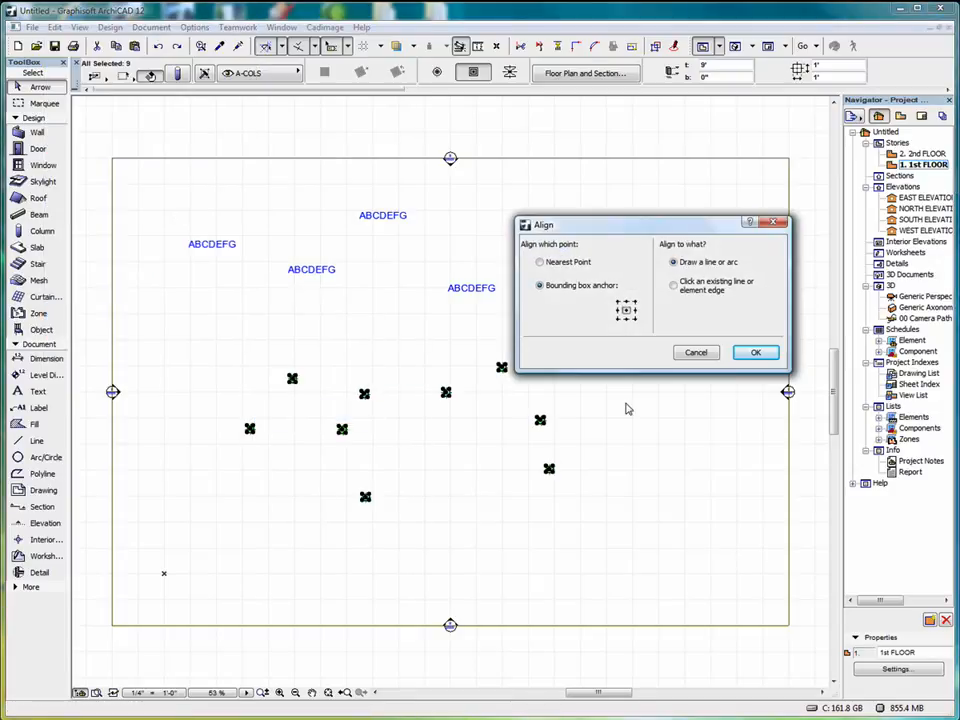
left_click(756, 352)
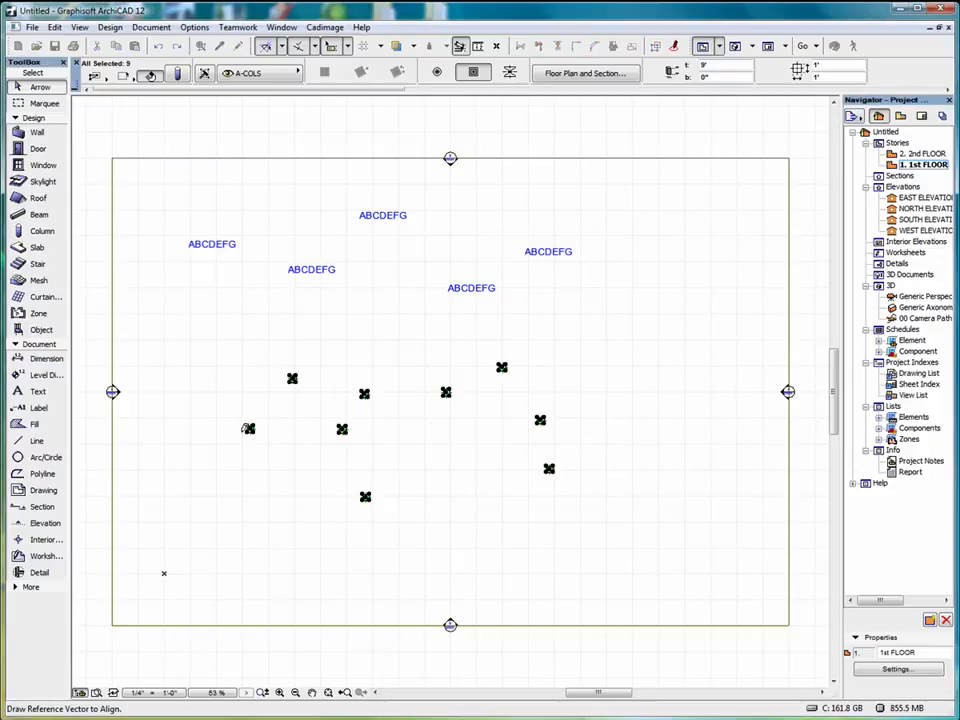
Draw a three-point reference arc spanning about 119° over the columns to align them, and undo the alignment.
left_click(44, 457)
left_click(208, 476)
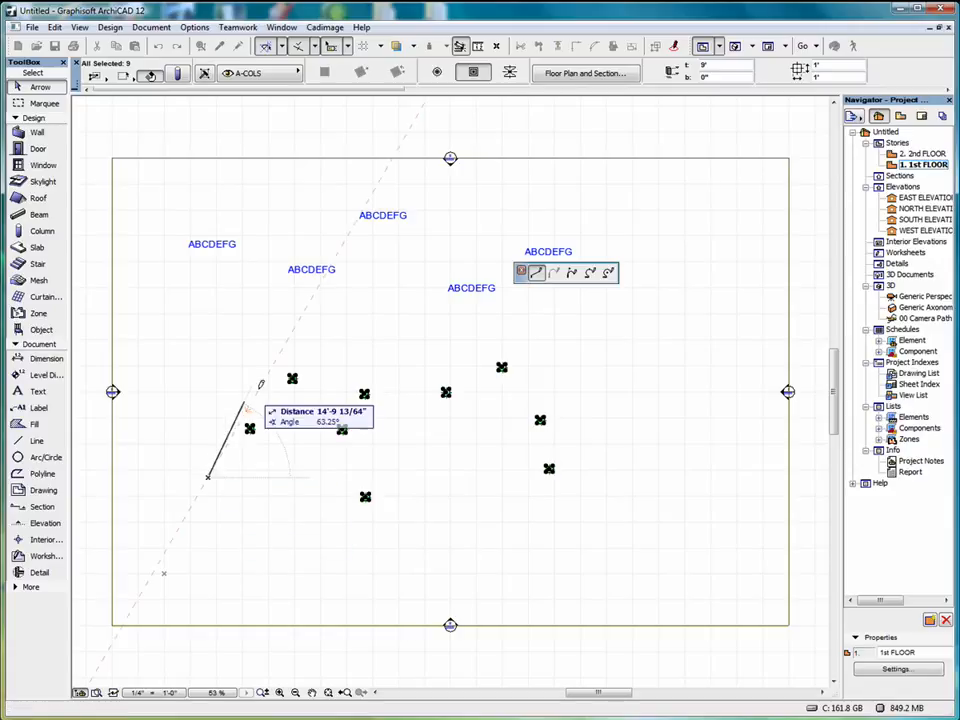
left_click(590, 272)
left_click(371, 350)
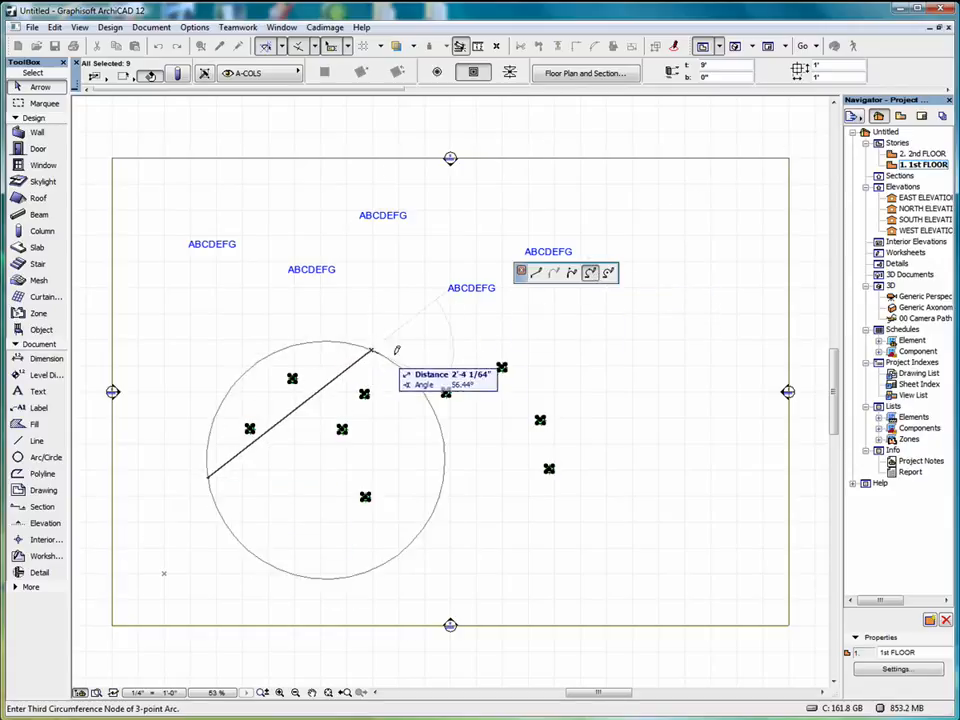
left_click(586, 428)
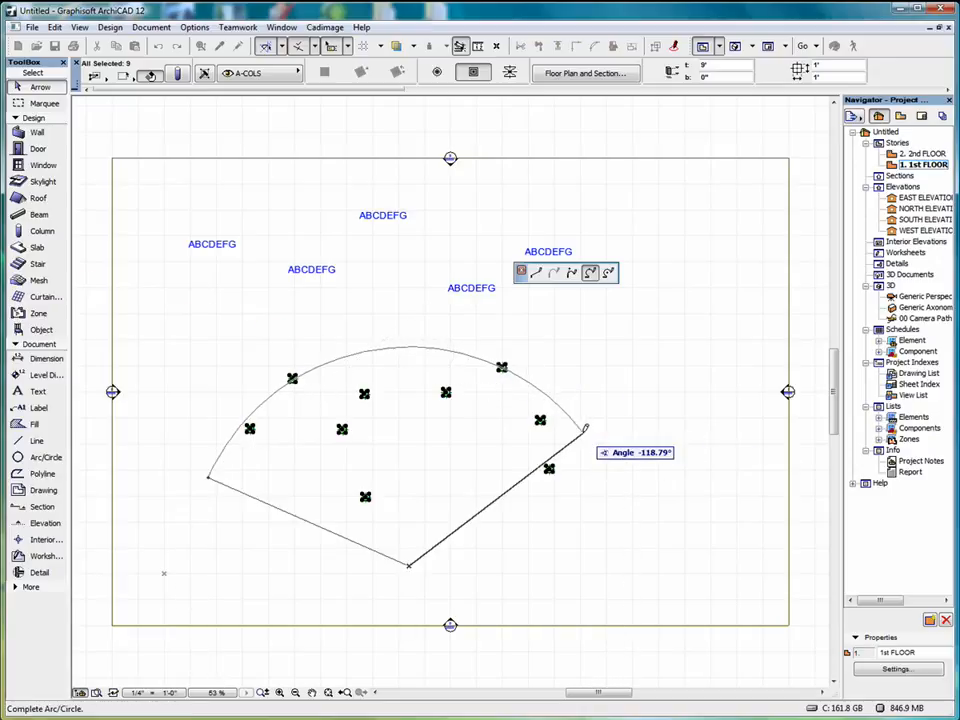
left_click(588, 438)
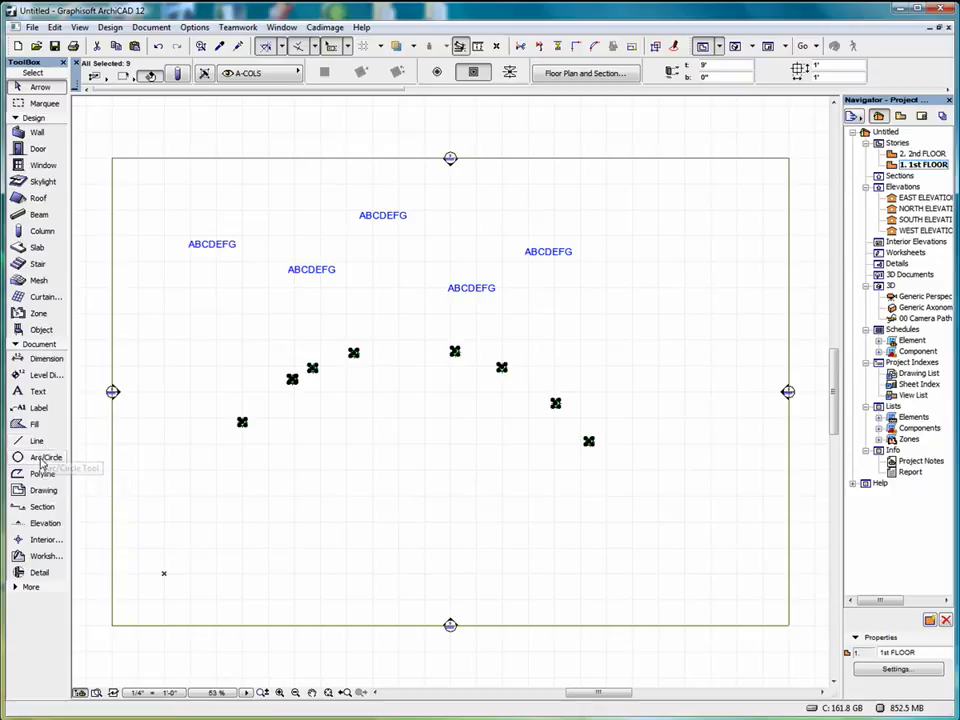
left_click(158, 46)
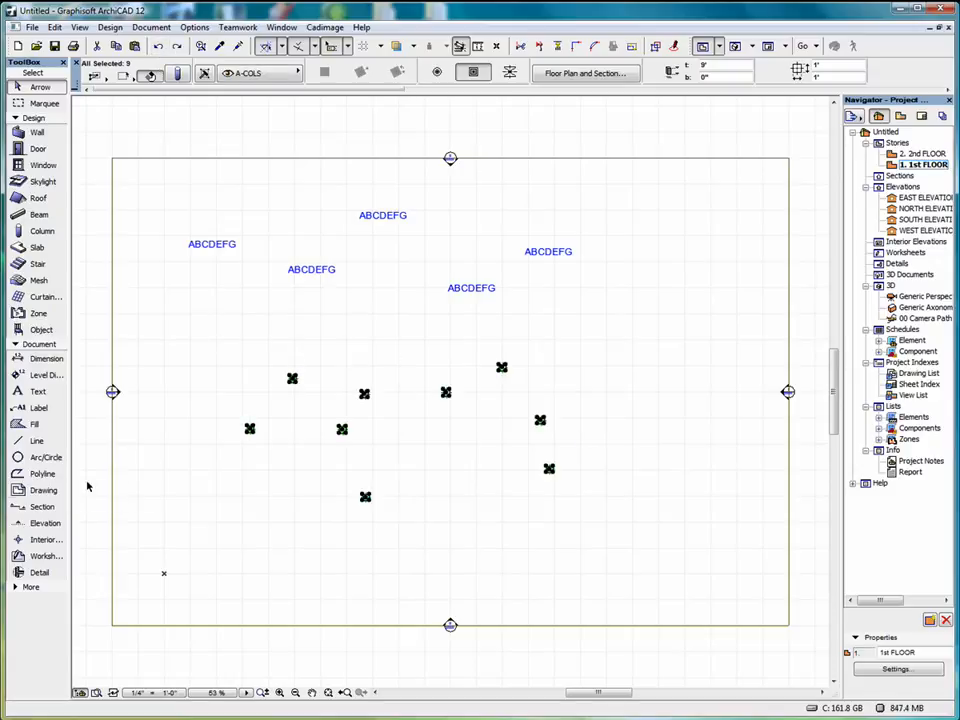
Try the Top alignment followed by the Along X distribution on the selected columns, and undo both.
left_click(55, 28)
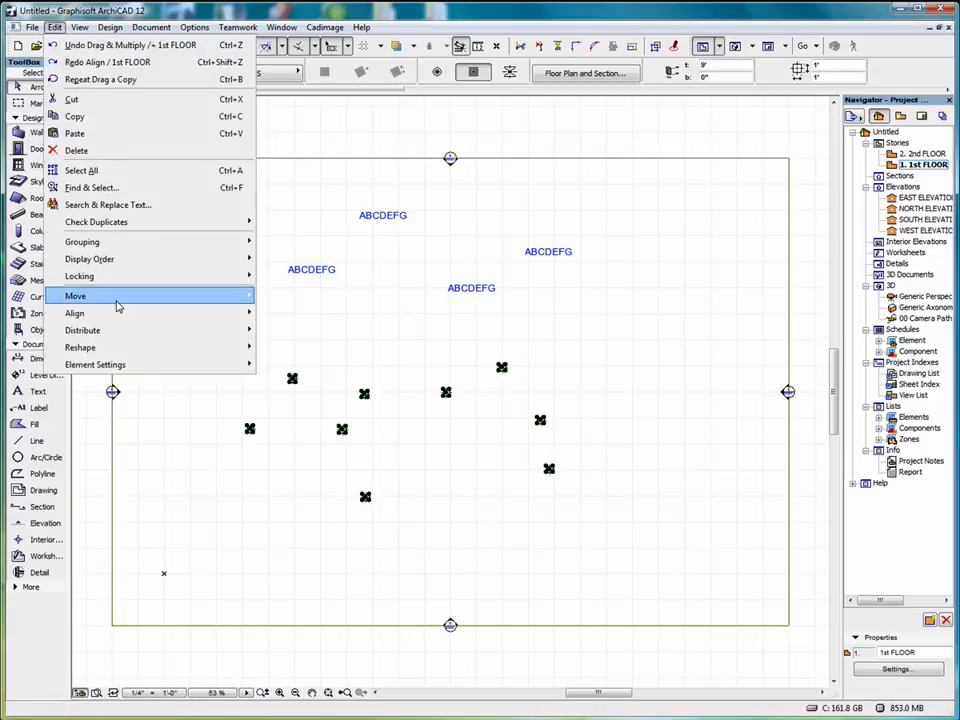
mouse_move(118, 316)
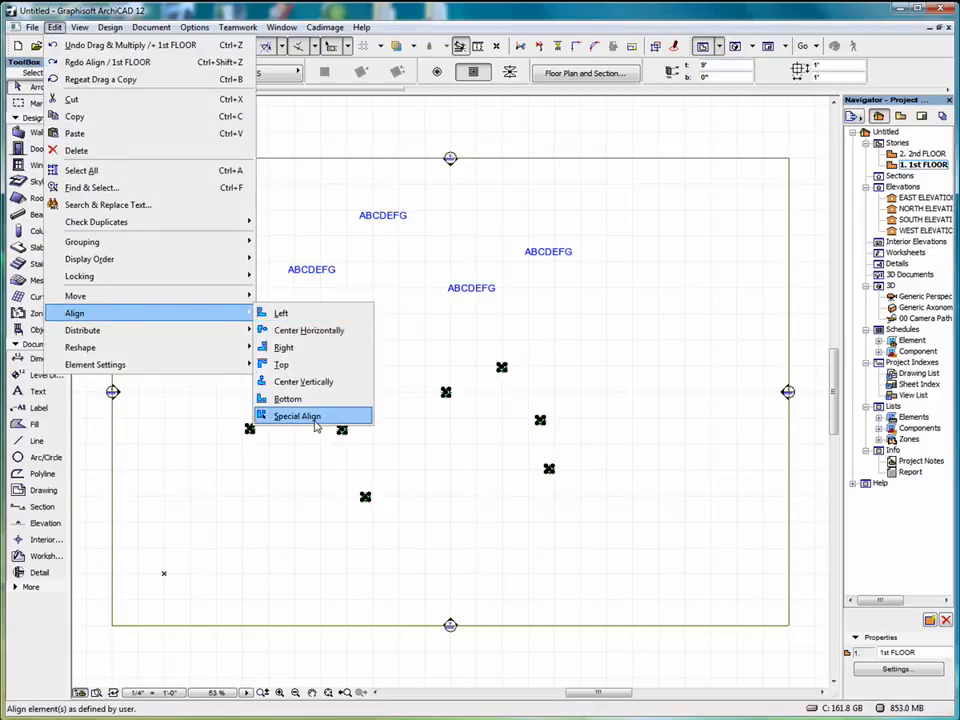
left_click(316, 366)
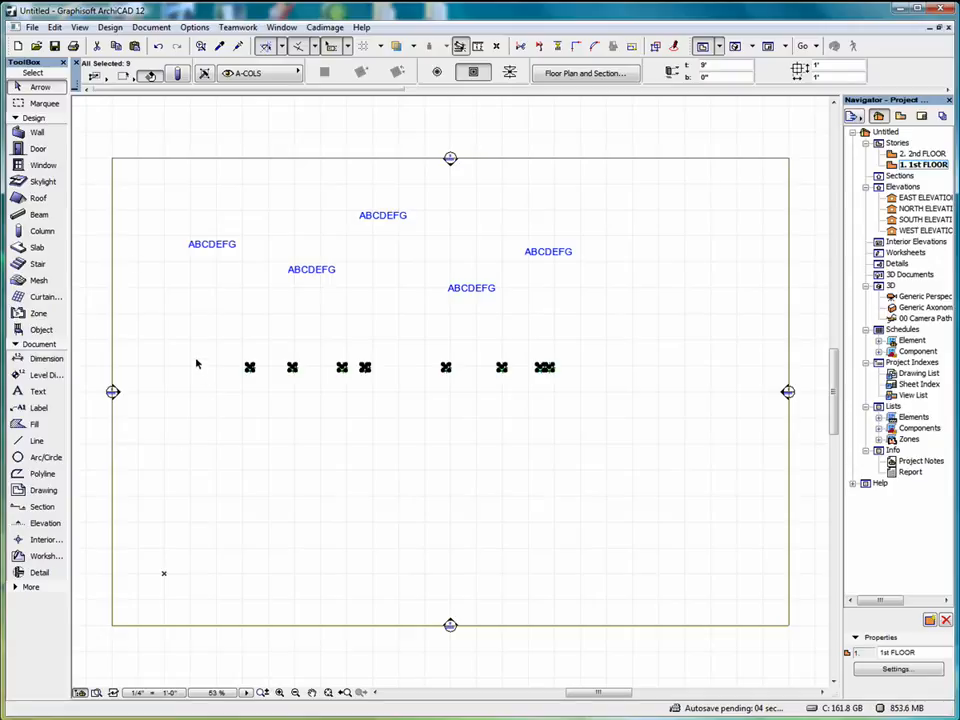
left_click(55, 27)
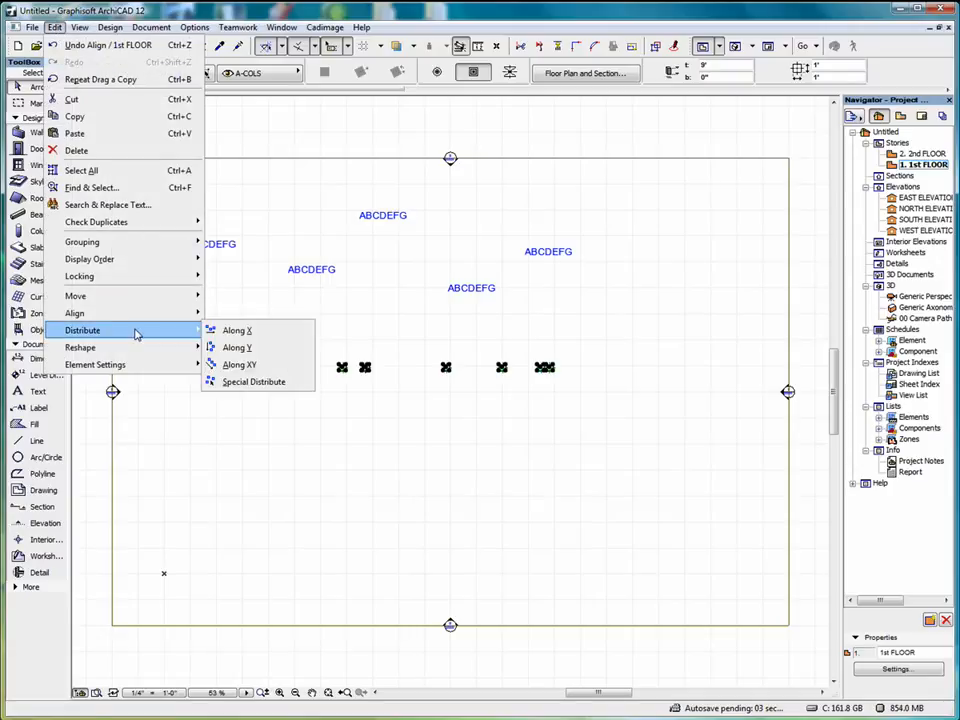
left_click(244, 332)
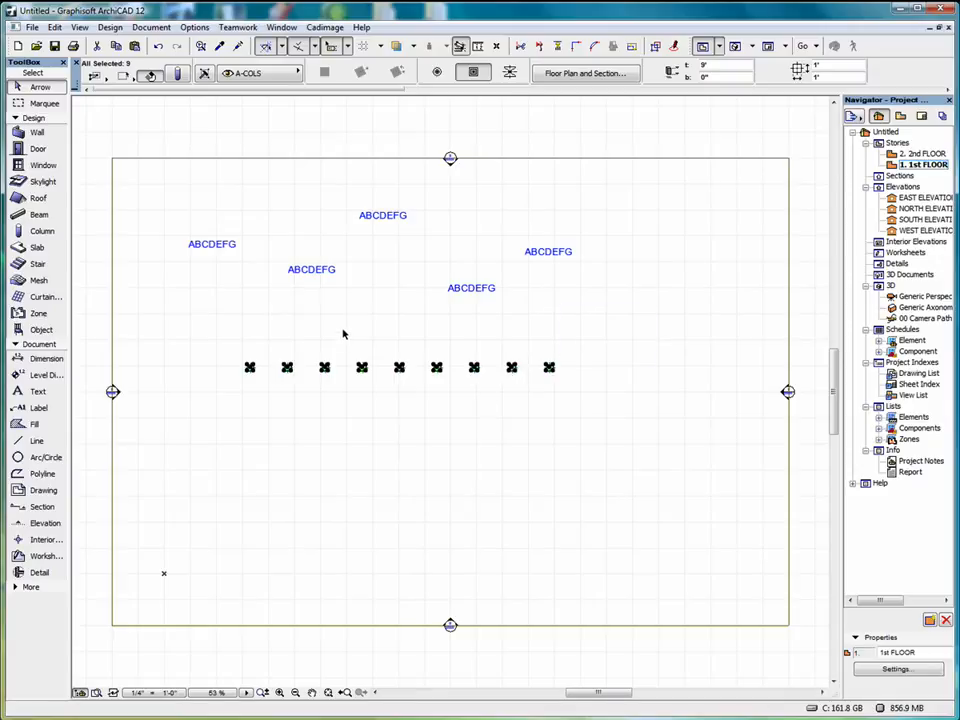
left_click(157, 47)
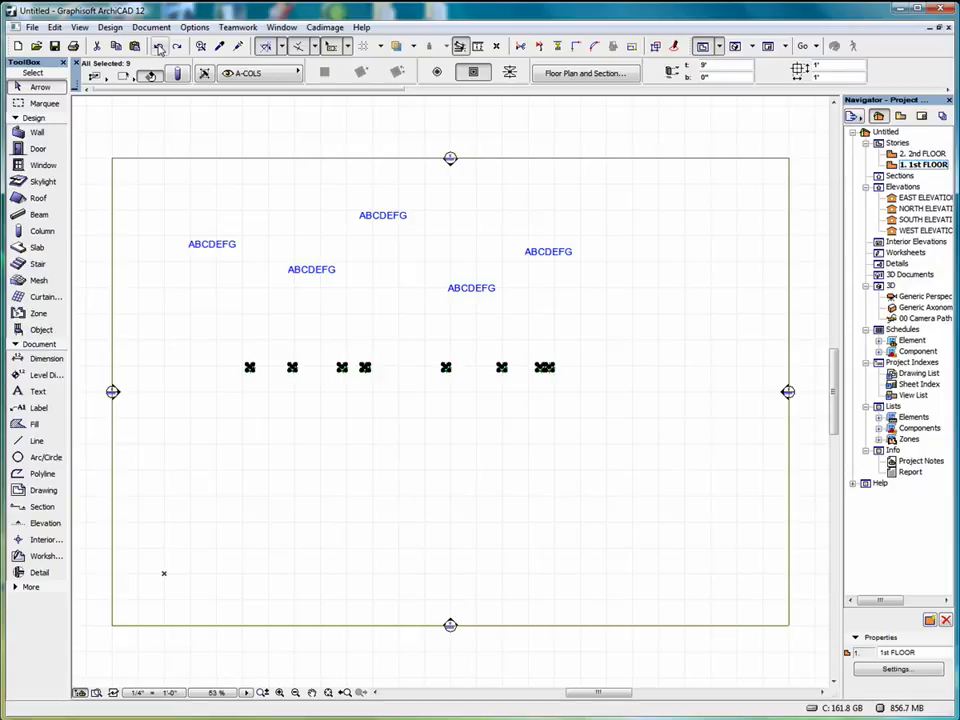
left_click(157, 47)
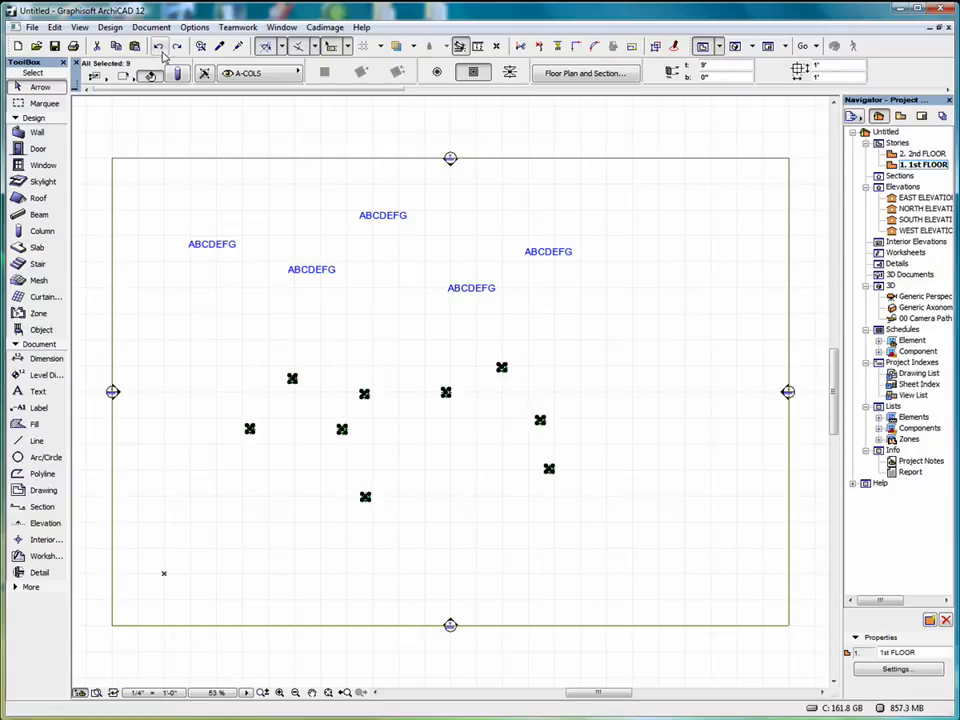
Distribute the selected columns along Y, try the Left alignment on them, and undo only the alignment.
left_click(54, 27)
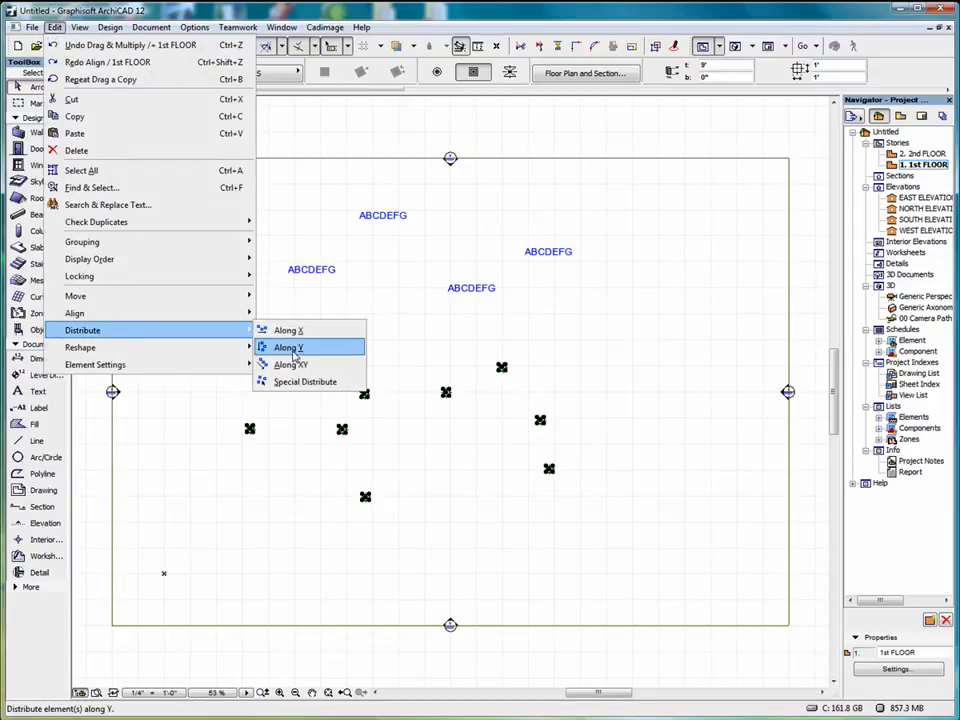
left_click(305, 352)
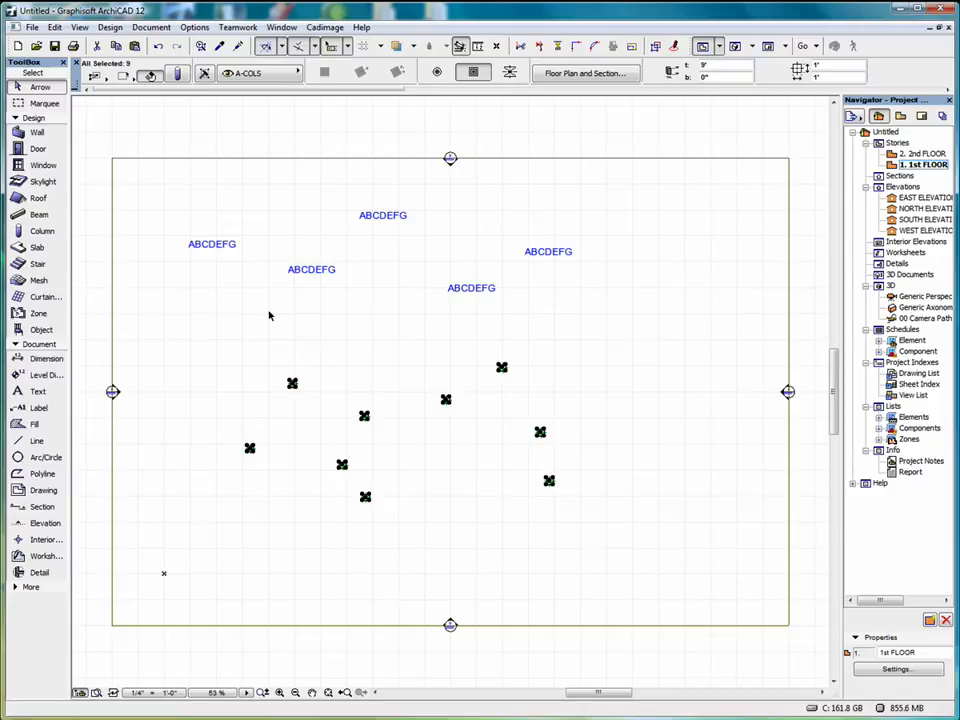
left_click(80, 28)
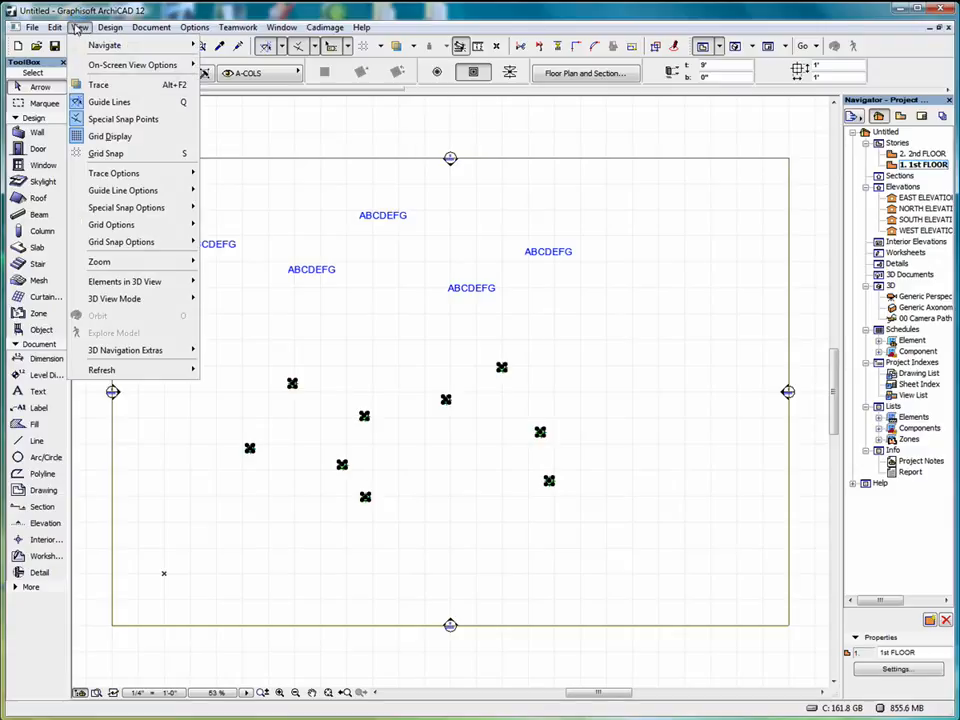
mouse_move(54, 27)
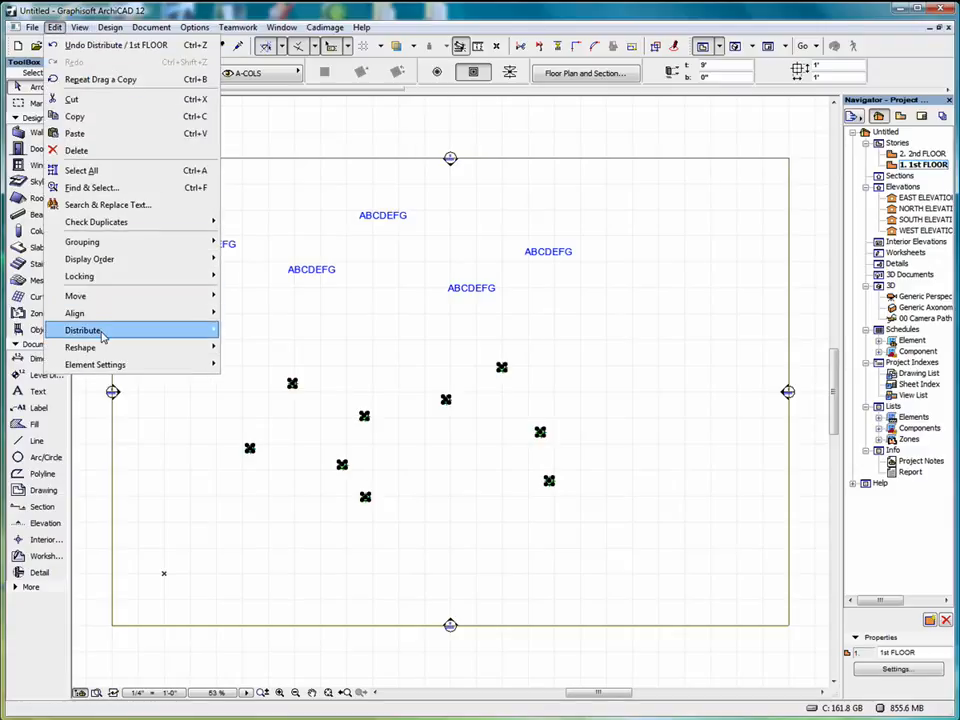
mouse_move(116, 319)
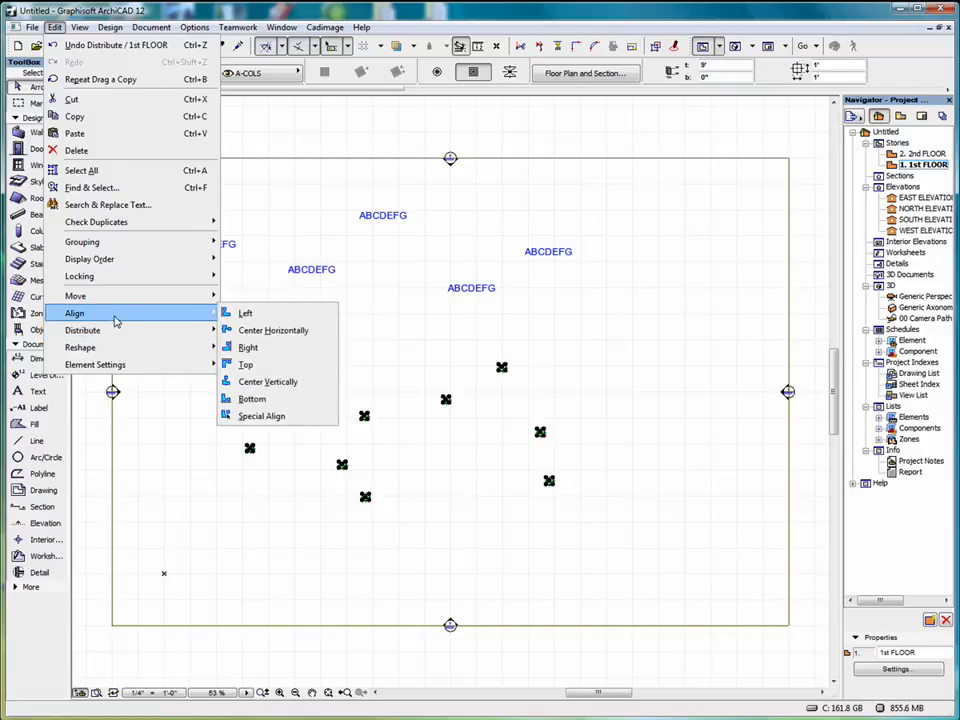
left_click(297, 315)
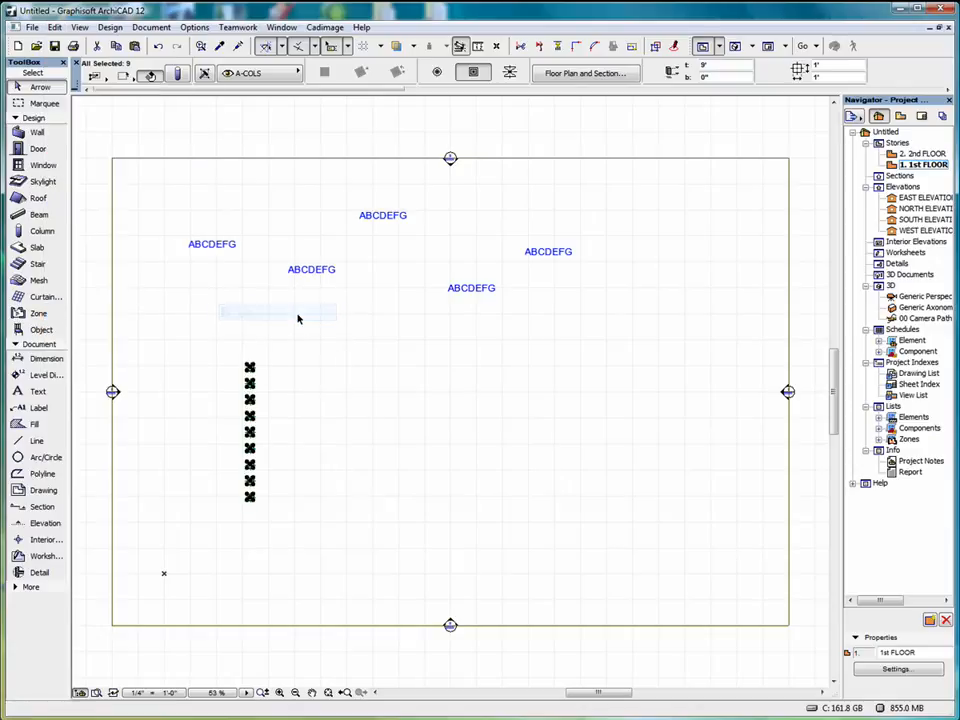
left_click(157, 46)
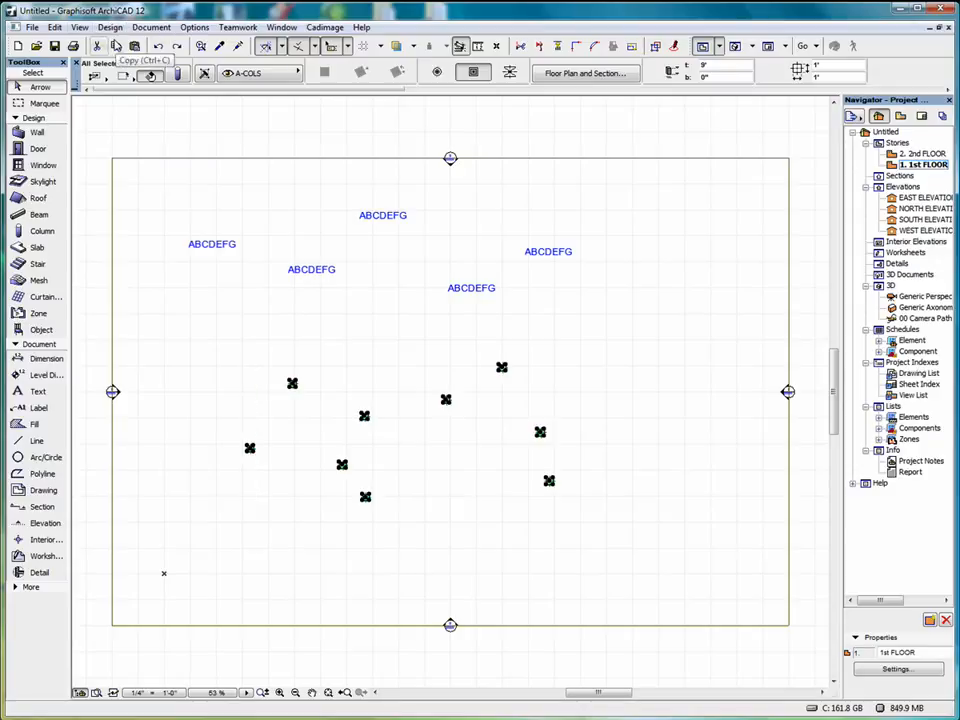
Align the selected columns to the top and distribute them along XY.
left_click(54, 27)
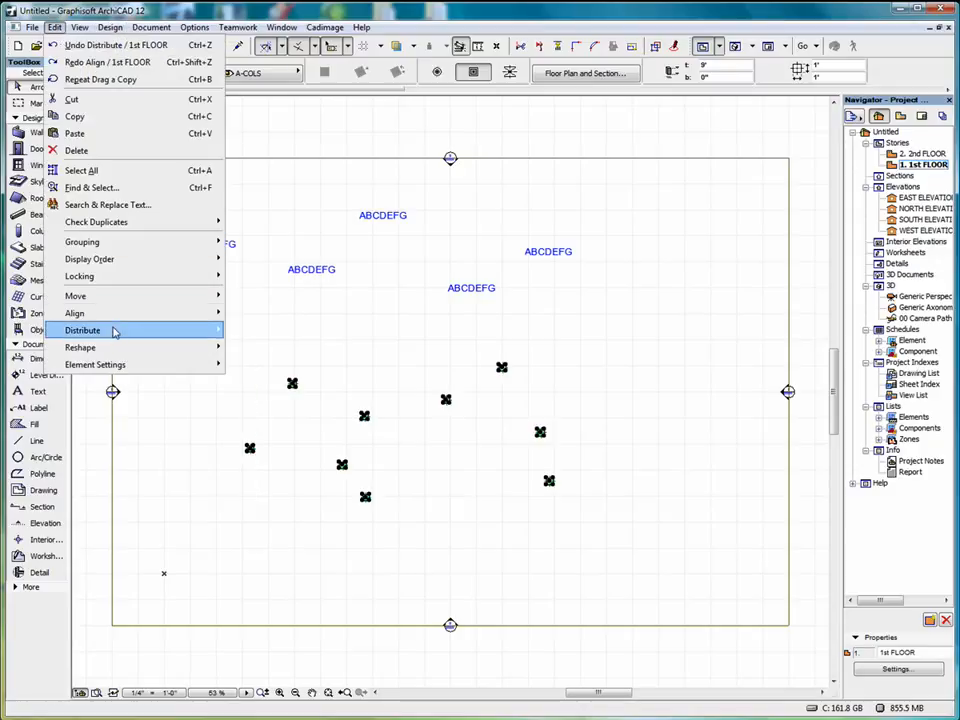
mouse_move(130, 322)
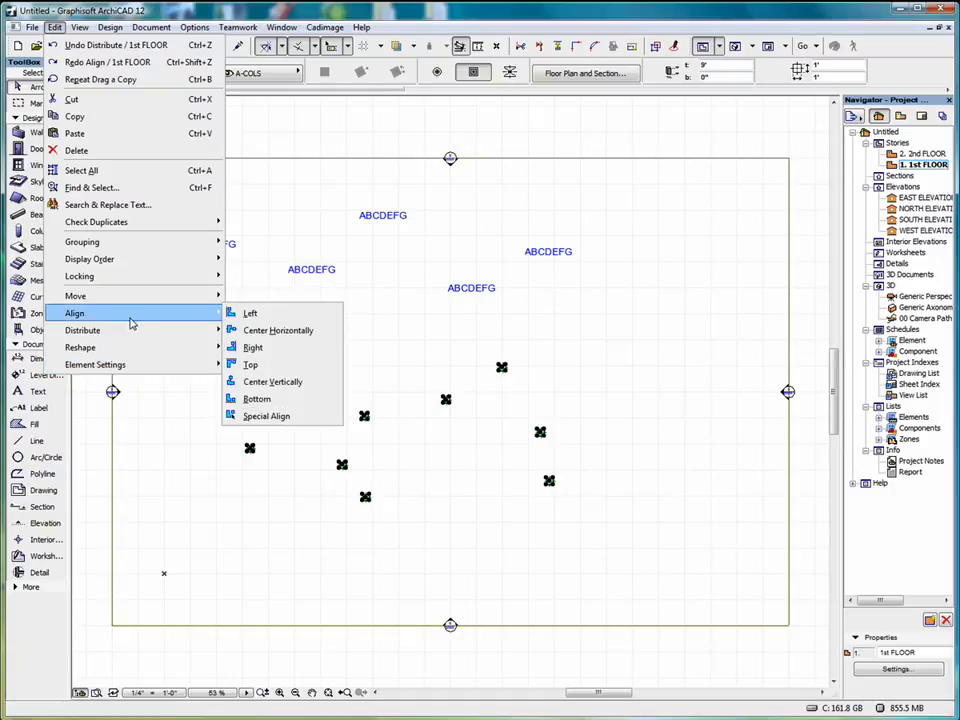
left_click(251, 365)
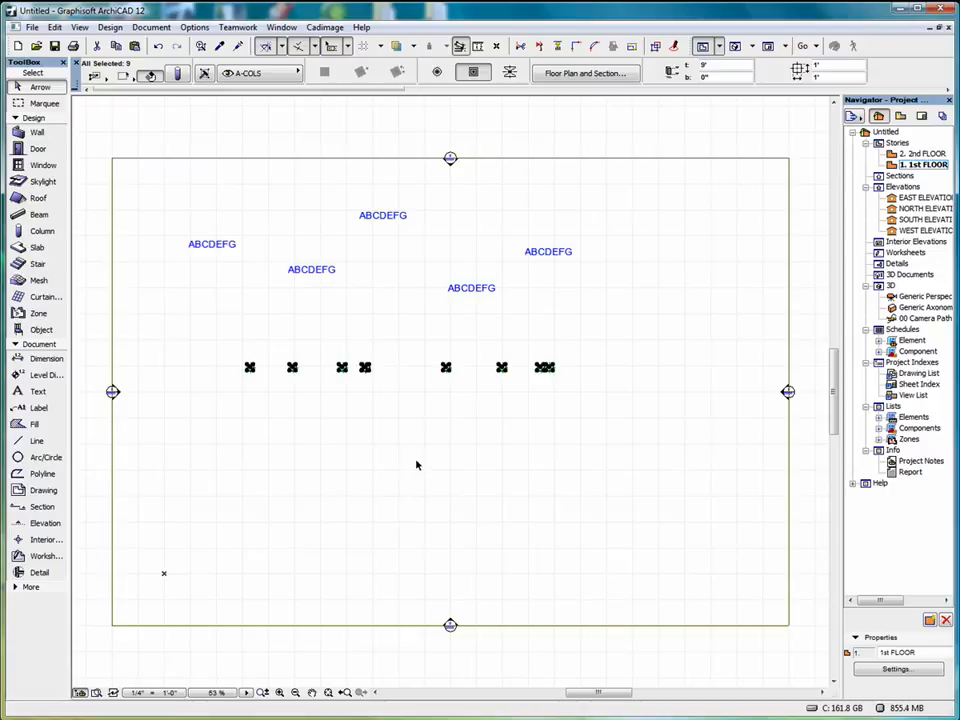
left_click(55, 28)
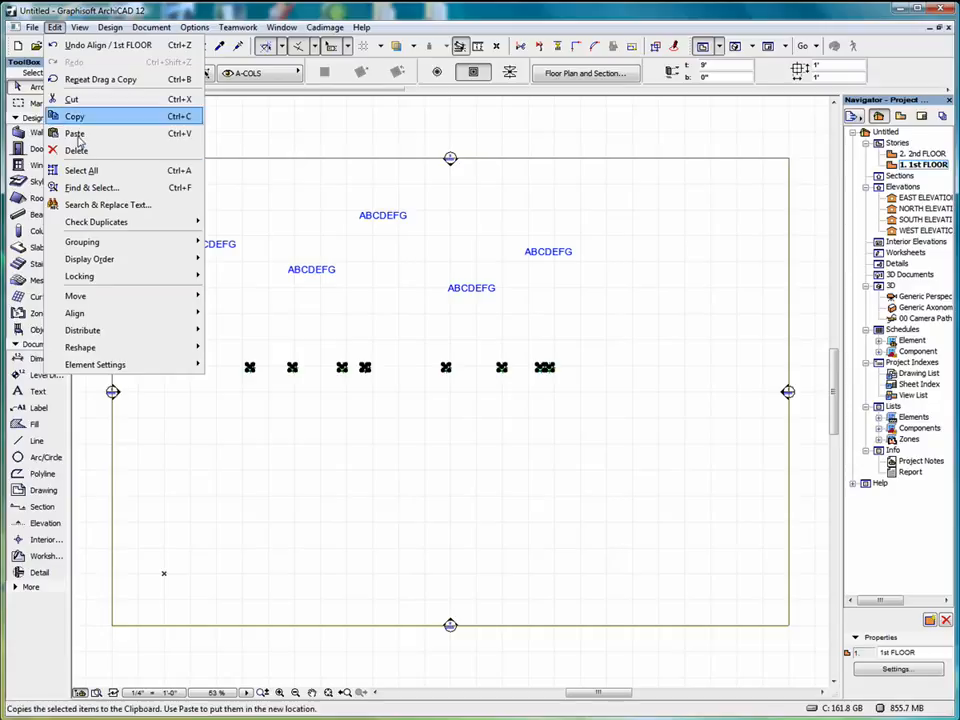
mouse_move(101, 331)
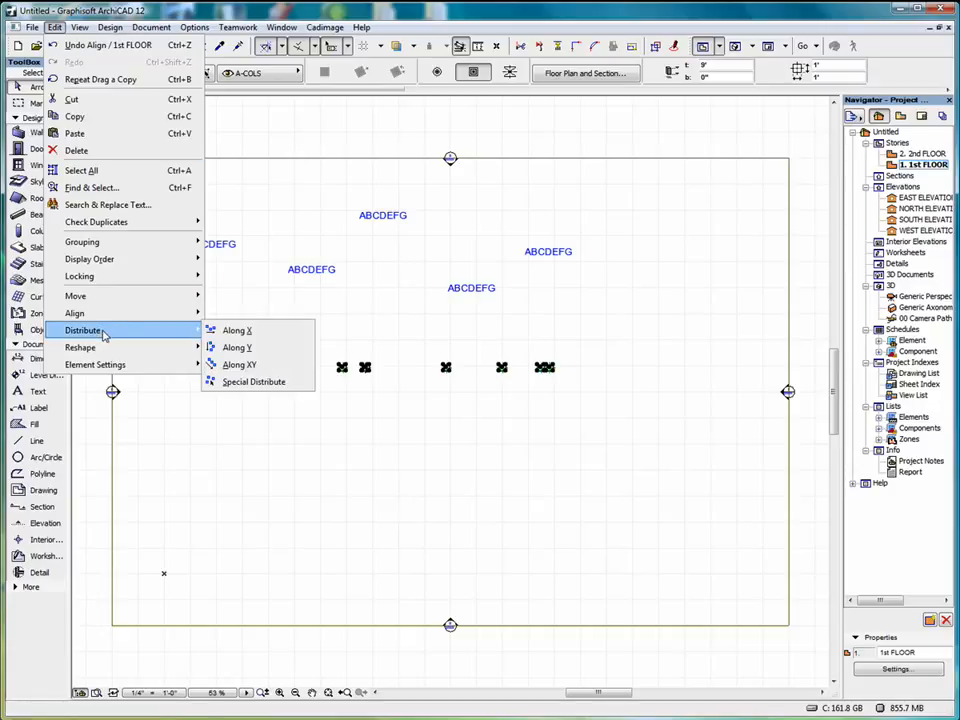
left_click(245, 365)
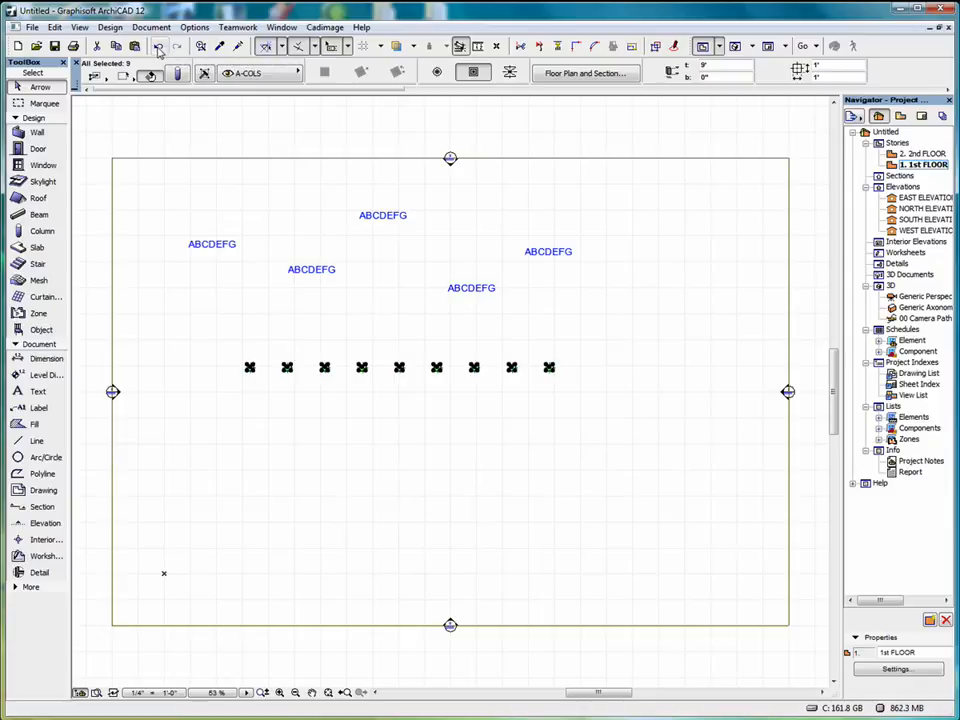
Set up a Special Distribute of the selected columns by their central bounding box anchor, along a drawn line or arc.
left_click(80, 28)
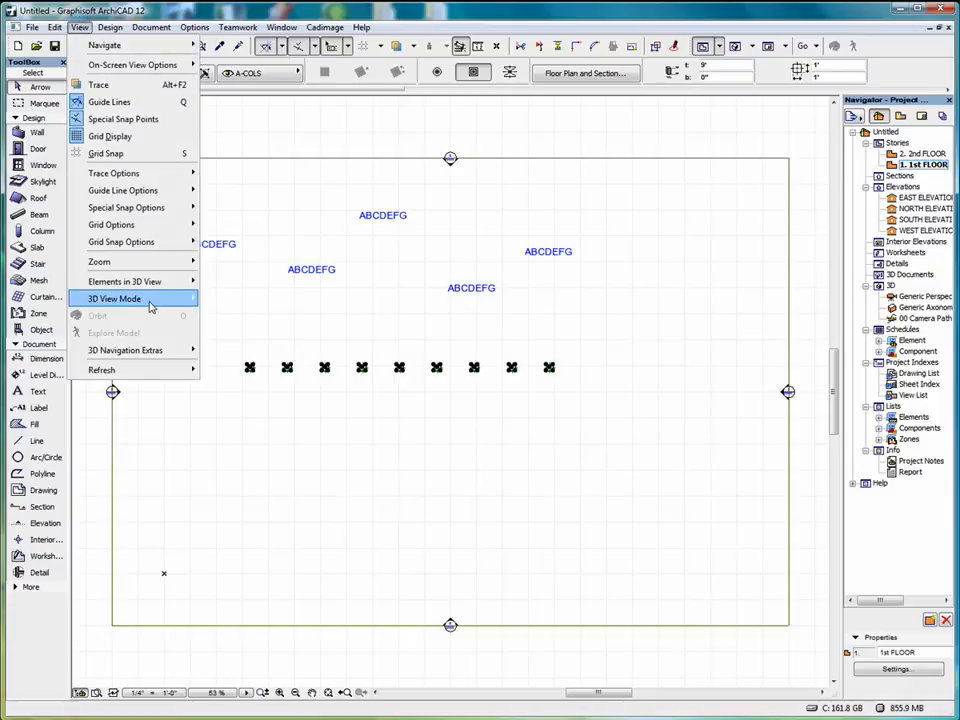
mouse_move(55, 27)
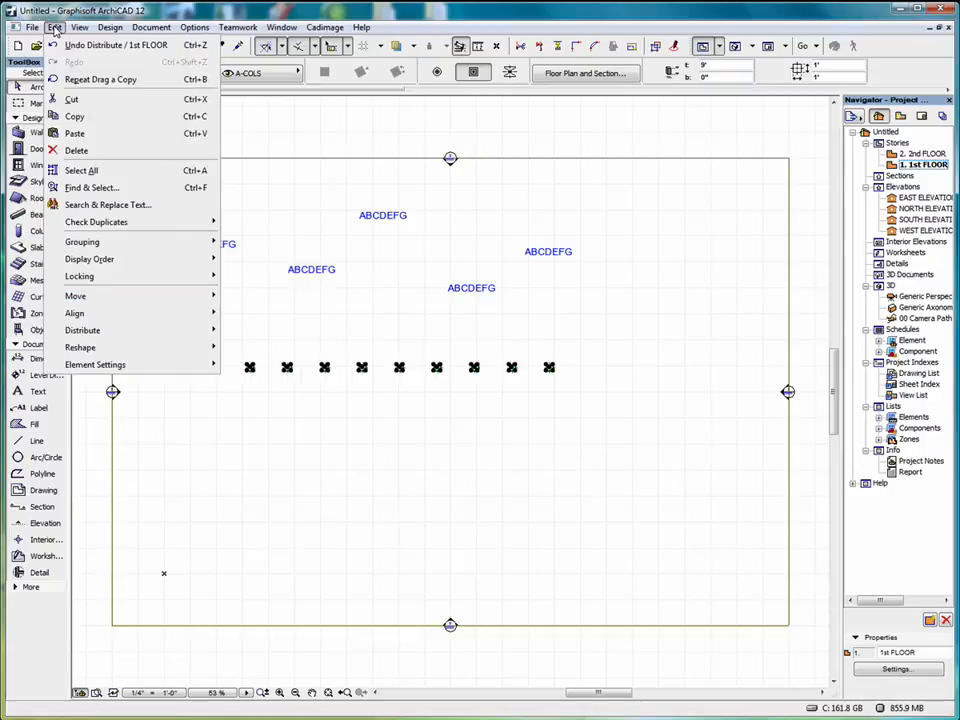
mouse_move(106, 346)
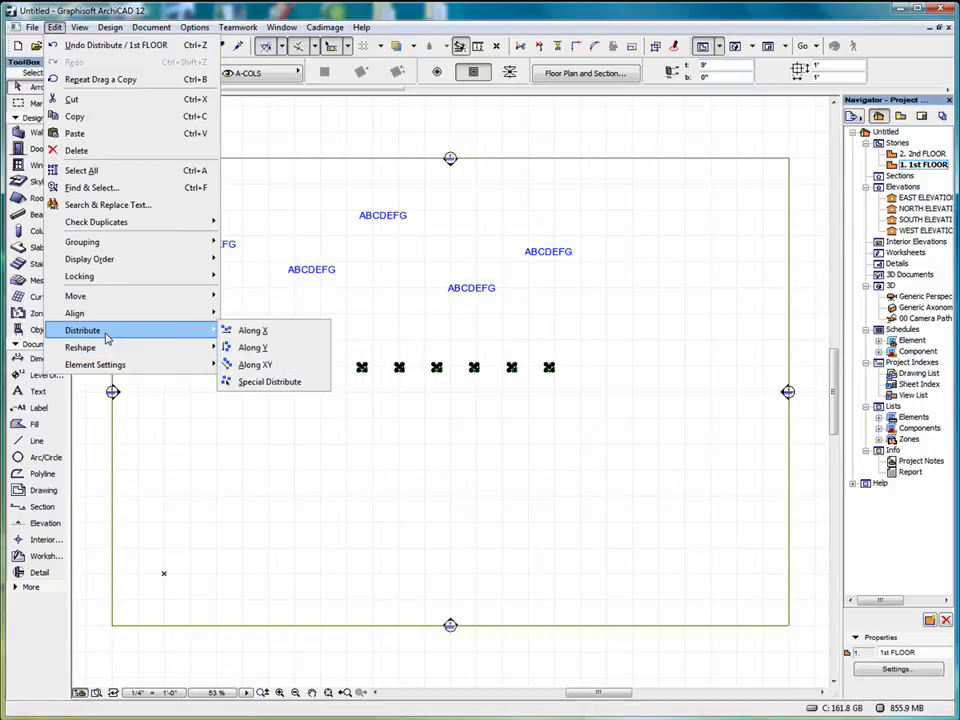
left_click(268, 384)
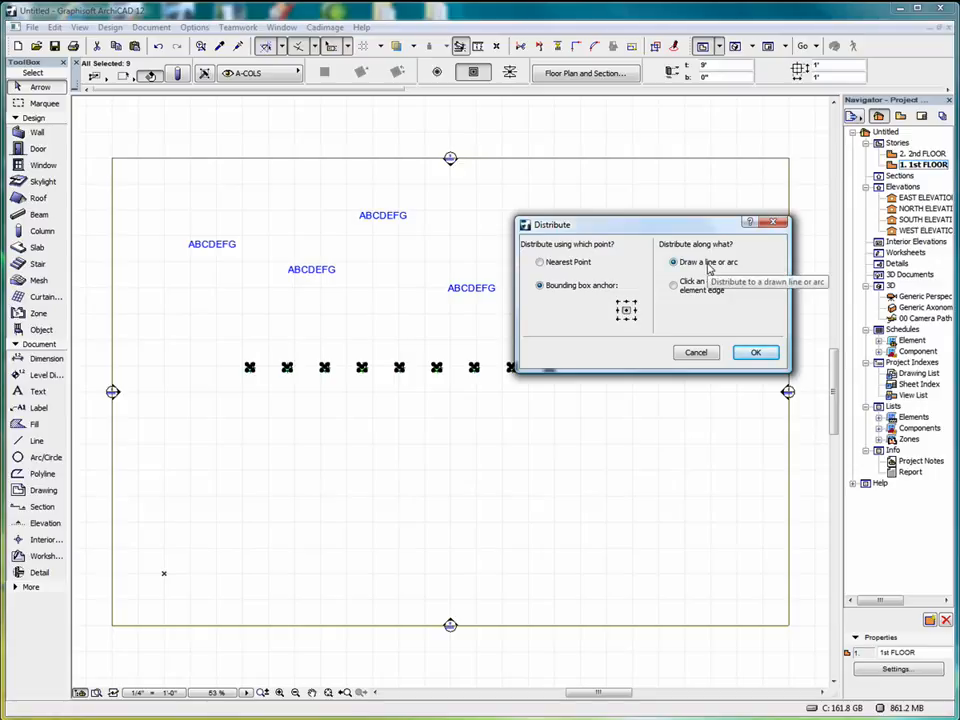
left_click(754, 356)
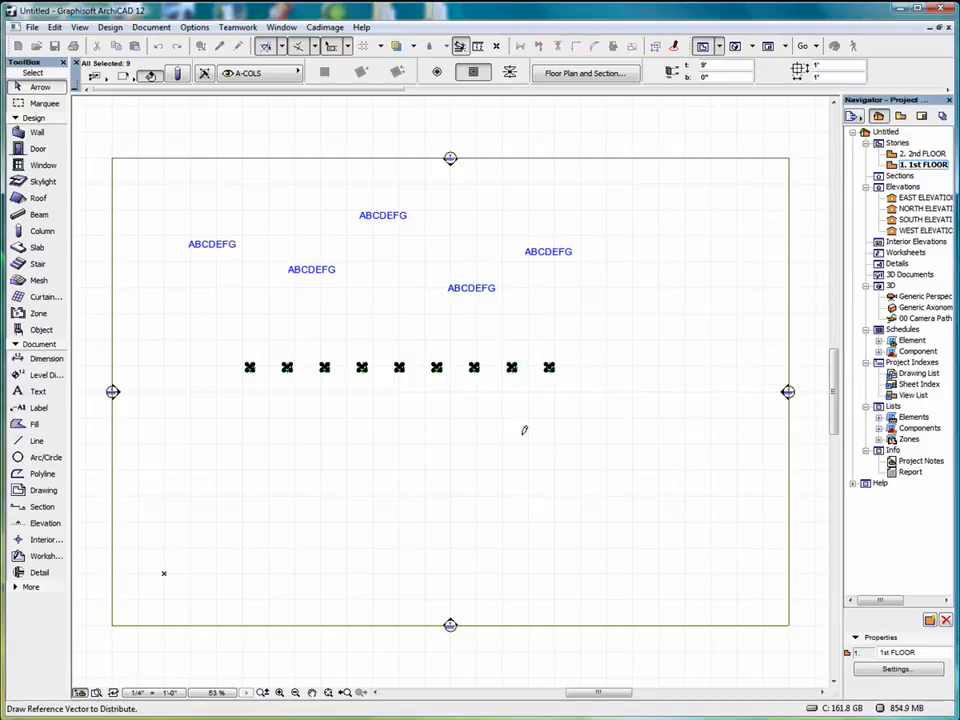
Distribute the nine columns along an upward-bulging three-point arc sweeping about 114° across the lower half of the plan, and deselect them.
left_click(190, 495)
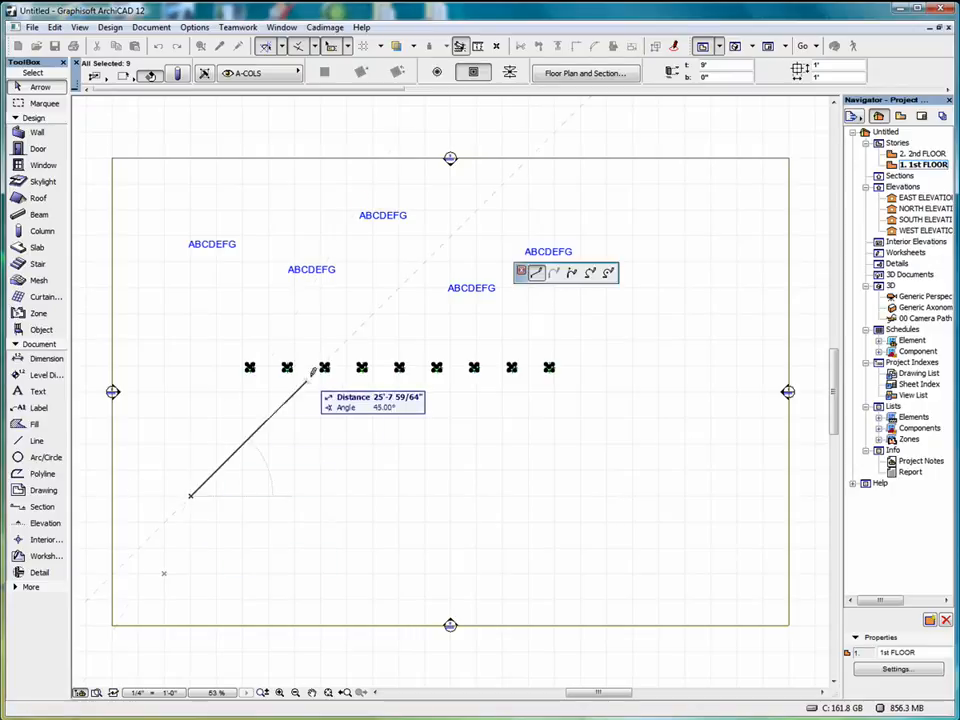
left_click(590, 273)
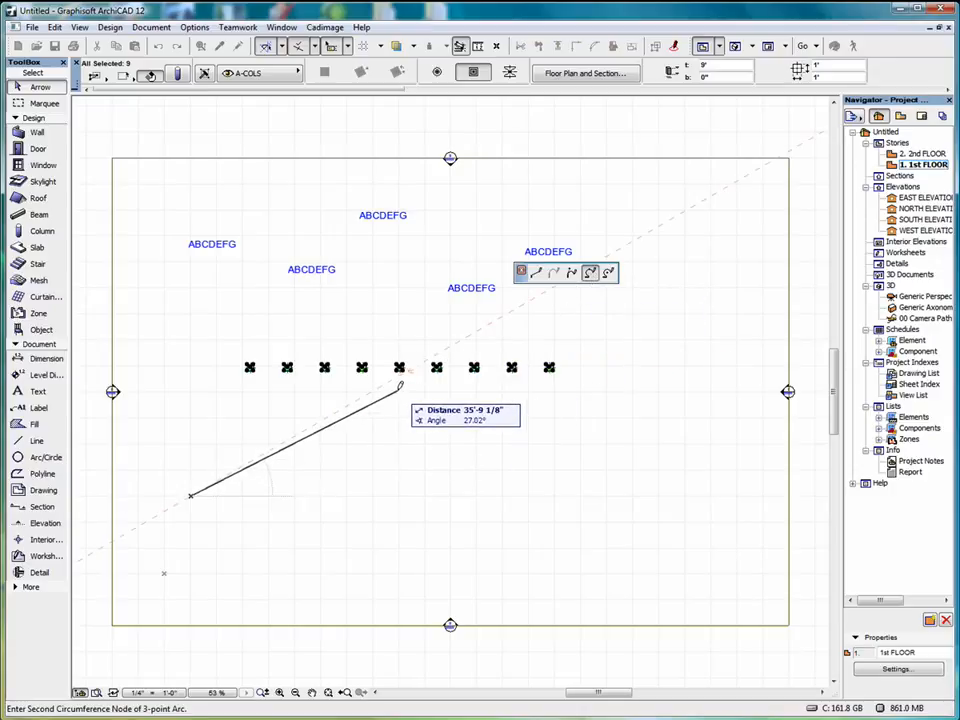
left_click(398, 389)
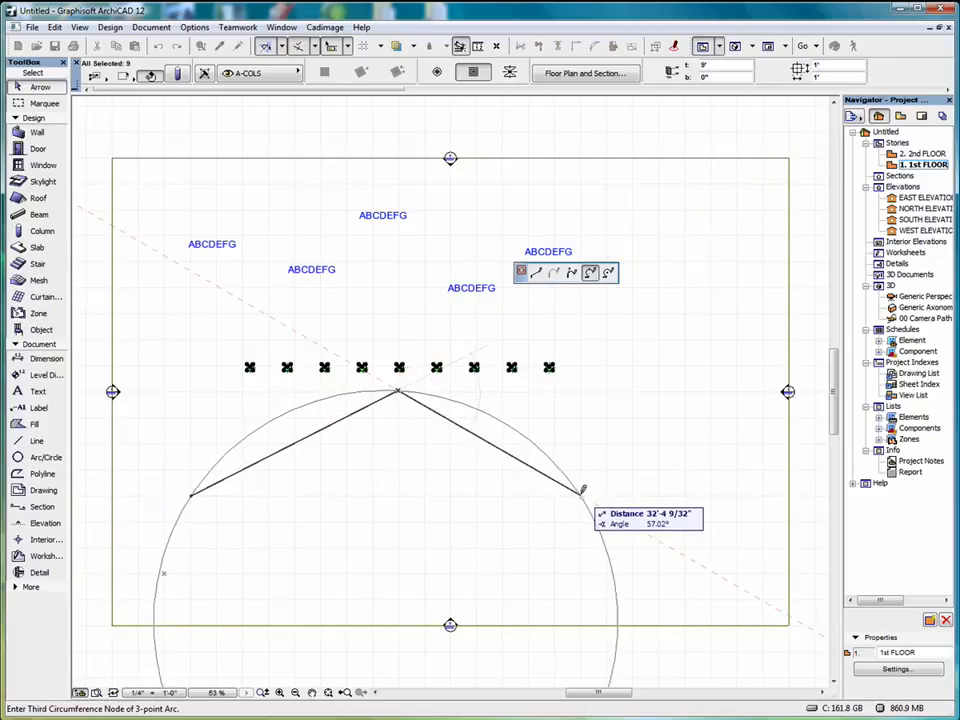
left_click(584, 491)
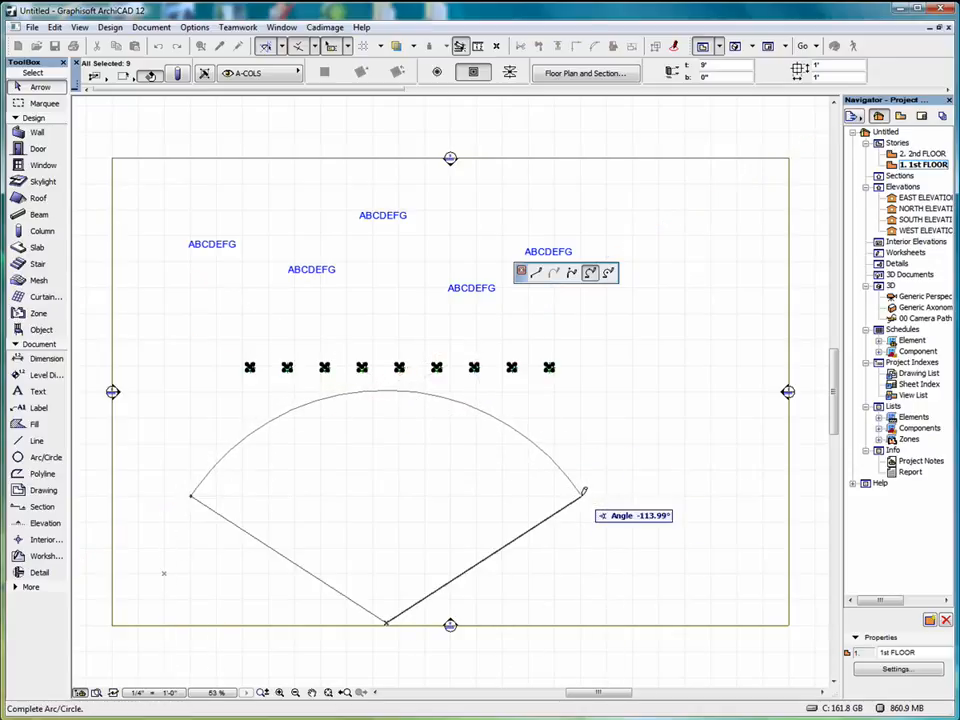
left_click(584, 491)
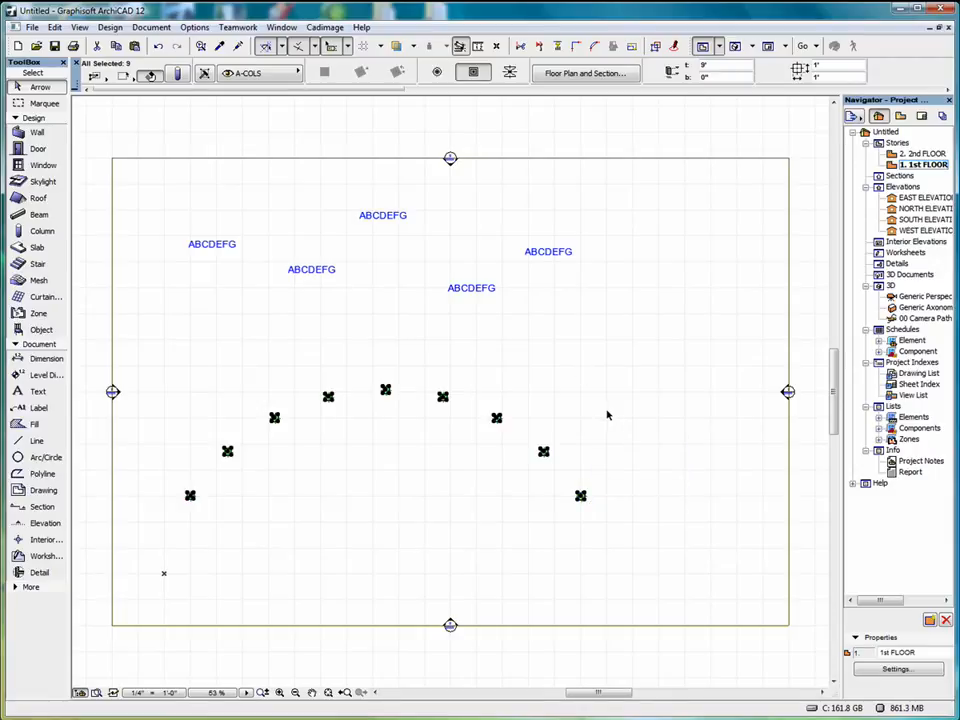
left_click(534, 346)
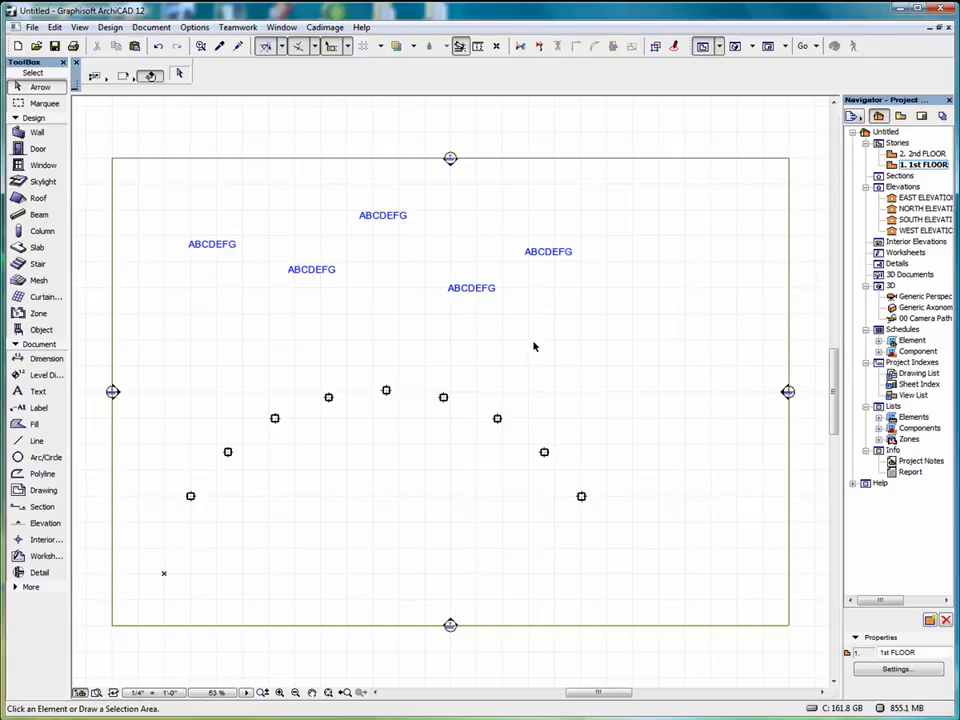
Special Align the five ABCDEFG texts by their central bounding box anchor to a drawn line about 55'-8" long, descending rightward at about 28°.
left_click(156, 188)
left_click(609, 321)
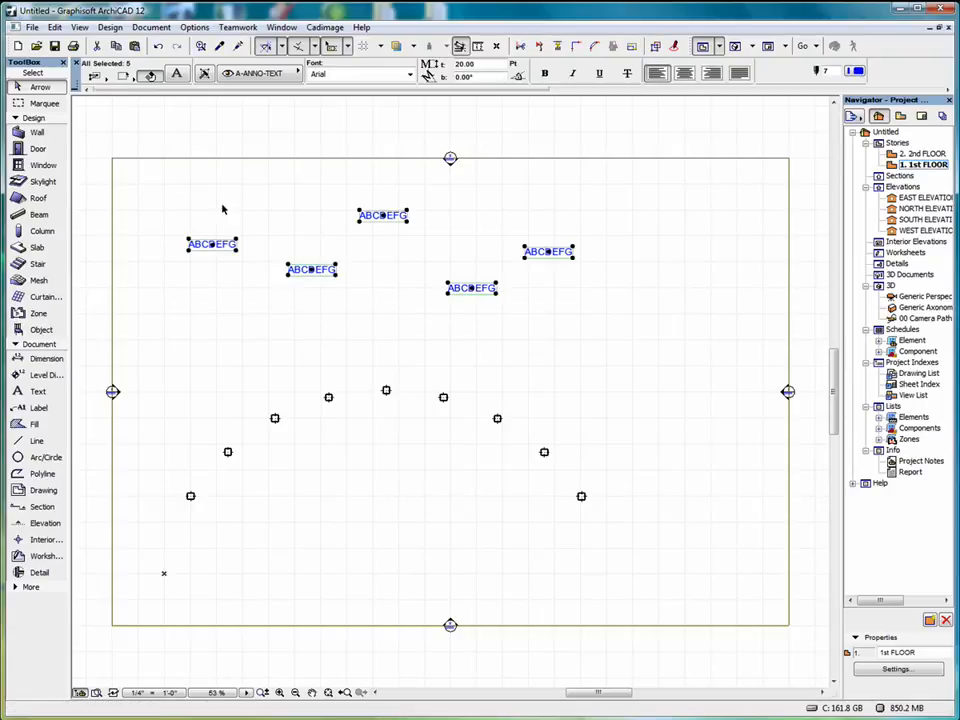
left_click(54, 27)
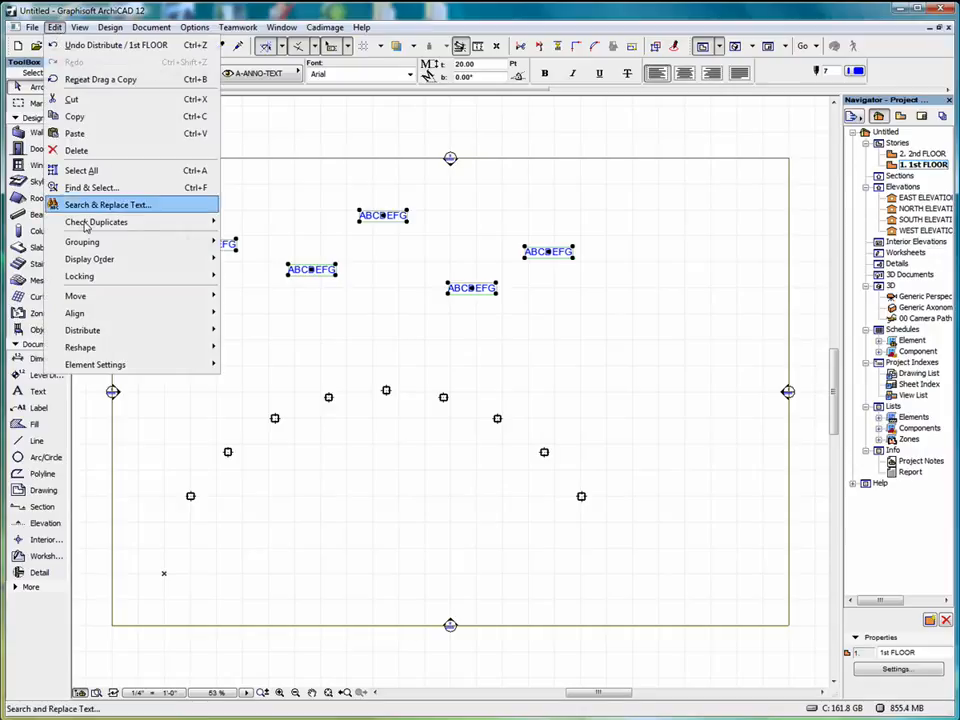
mouse_move(107, 315)
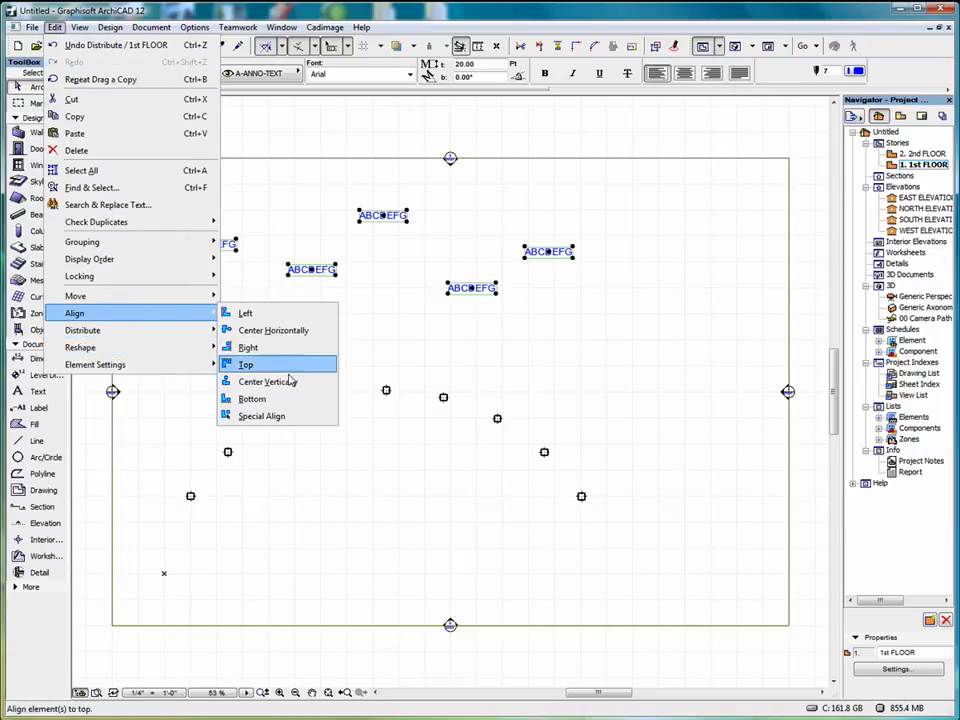
left_click(278, 416)
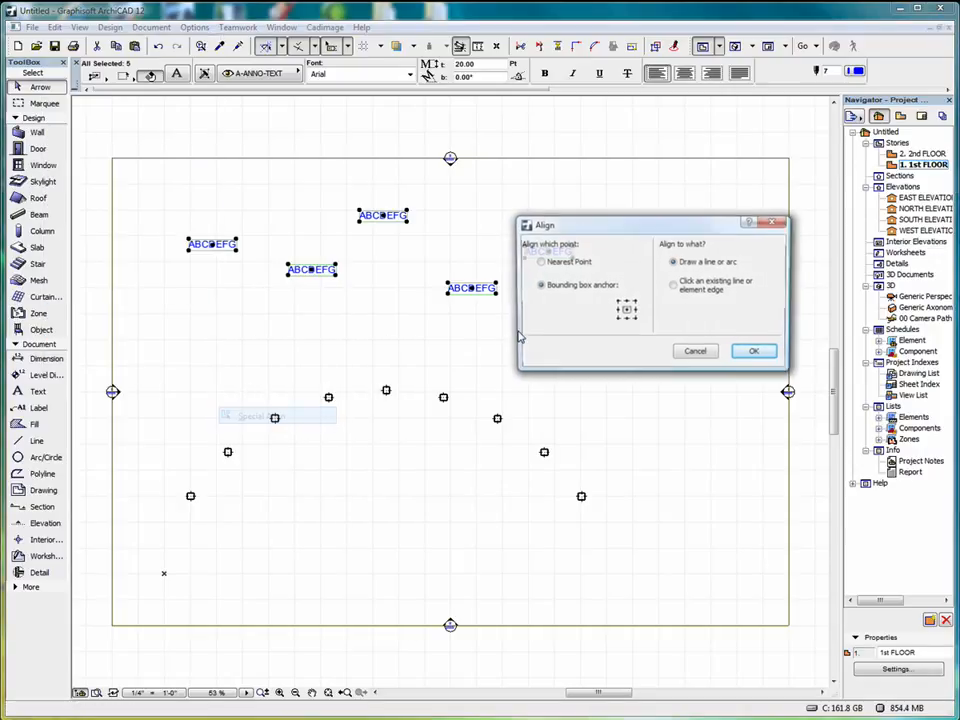
left_click(755, 353)
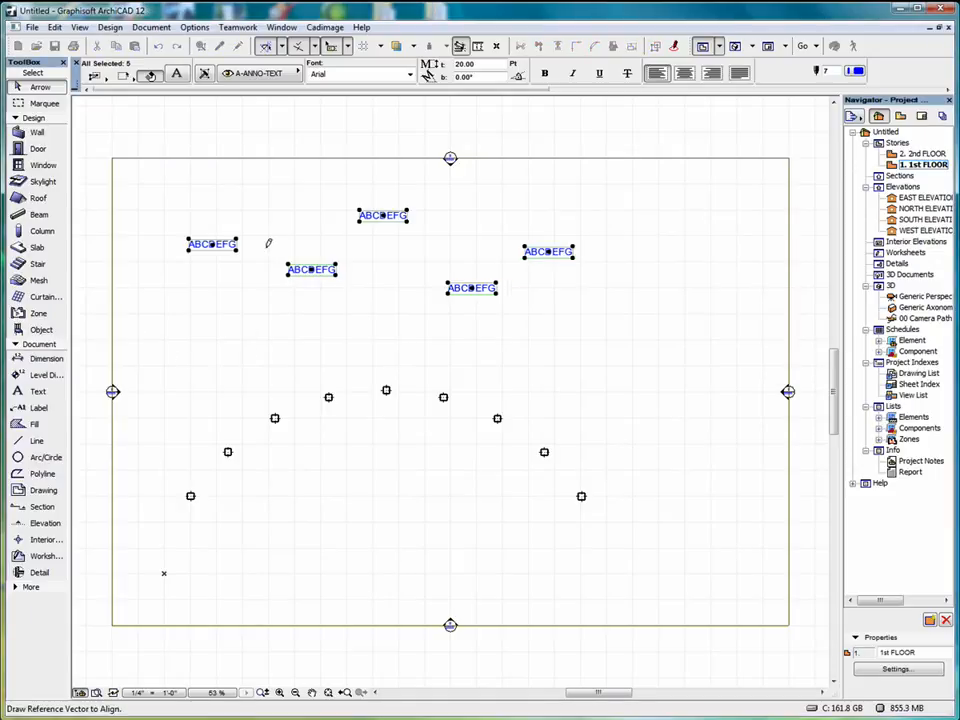
left_click(307, 186)
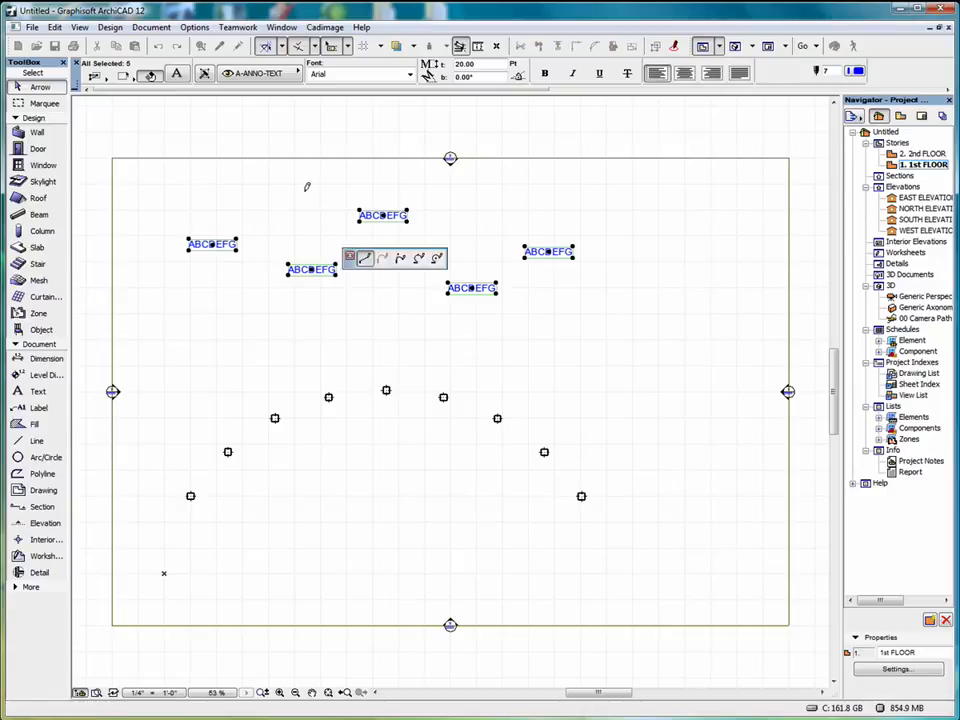
left_click(624, 357)
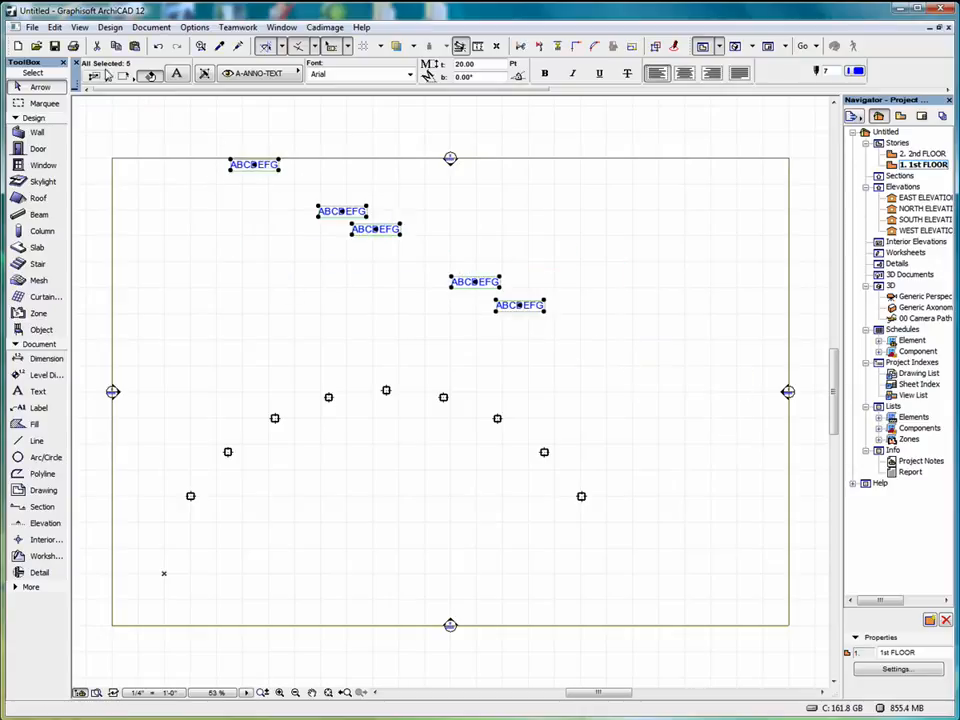
Distribute the five aligned ABCDEFG texts evenly along XY and clear the selection.
left_click(55, 28)
mouse_move(121, 339)
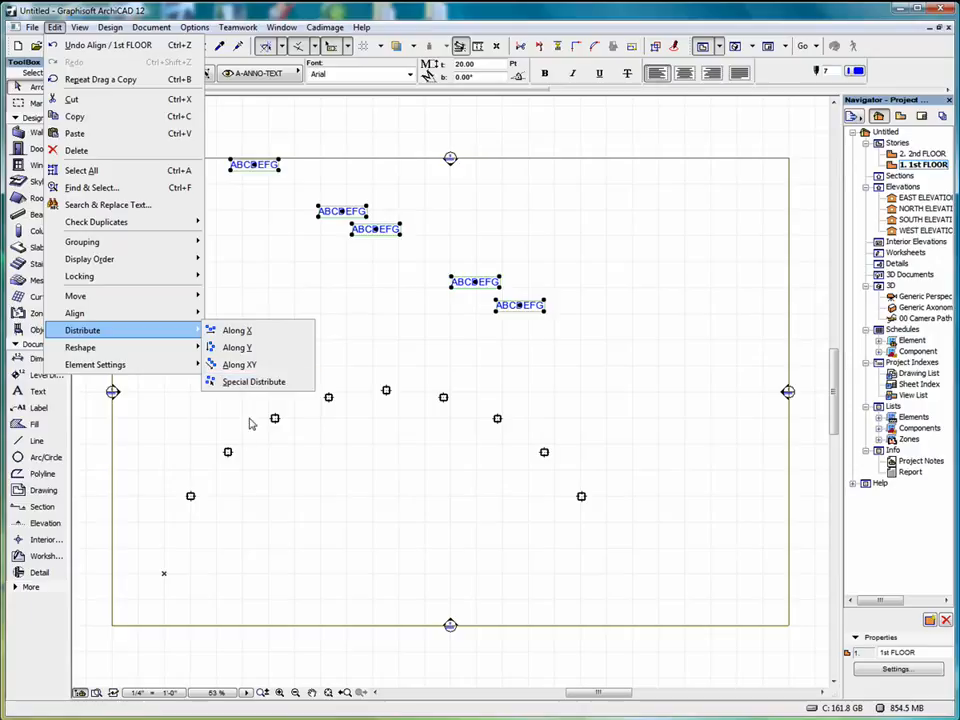
left_click(266, 373)
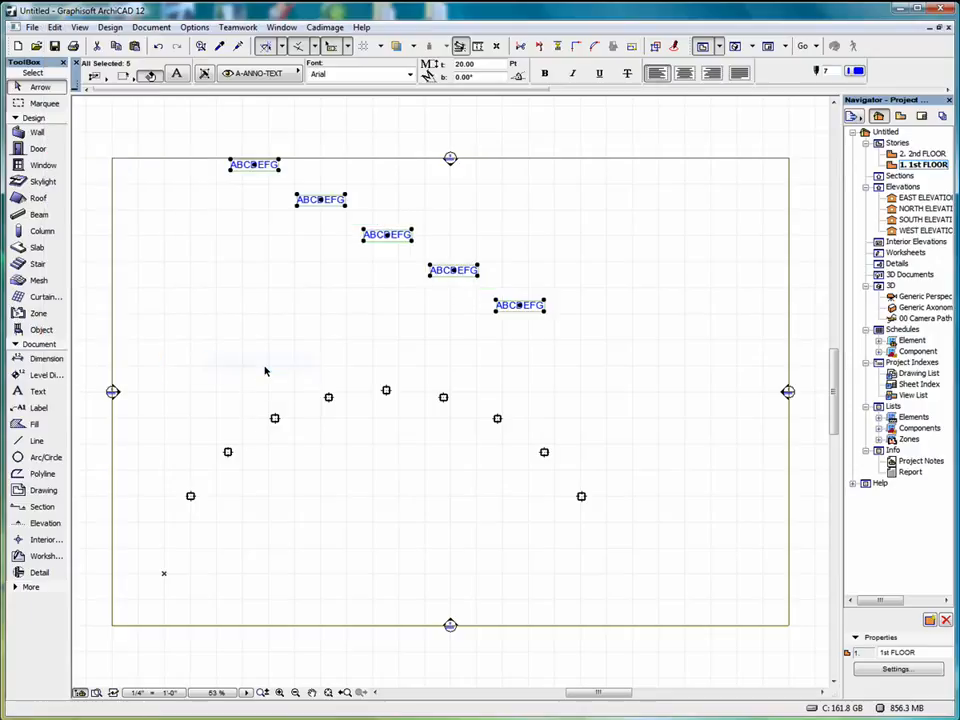
scroll(220, 332, "down", 1)
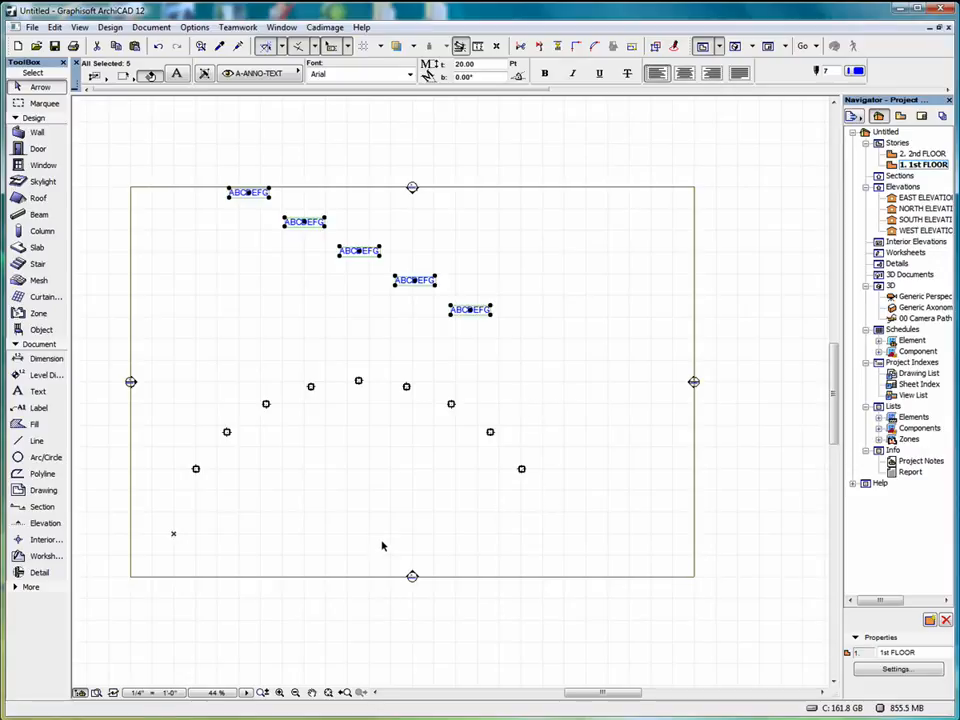
left_click(523, 368)
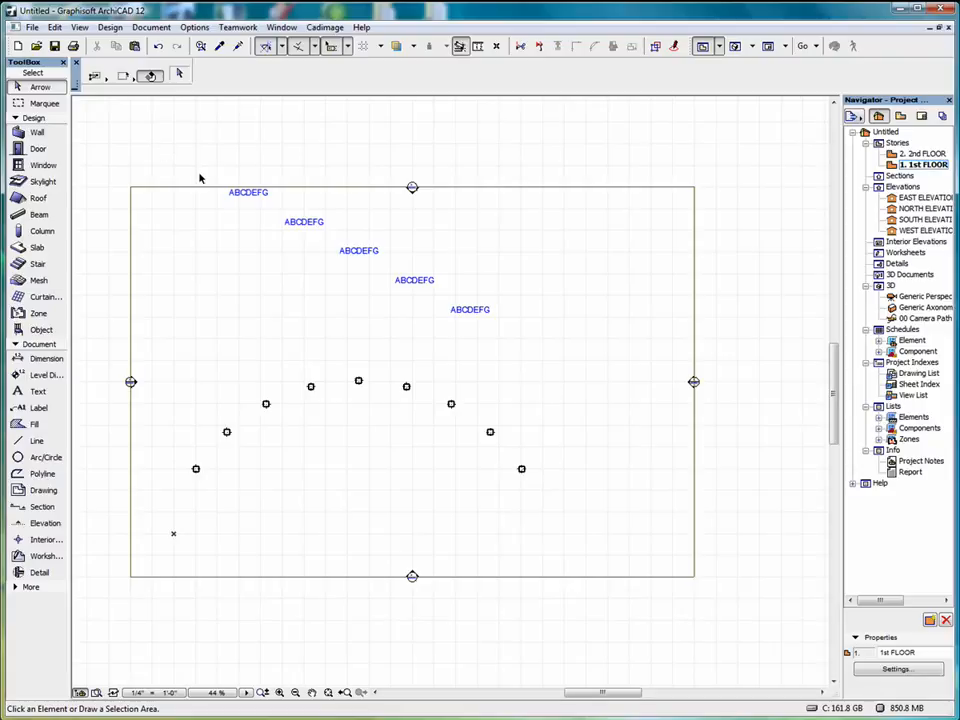
left_click(55, 27)
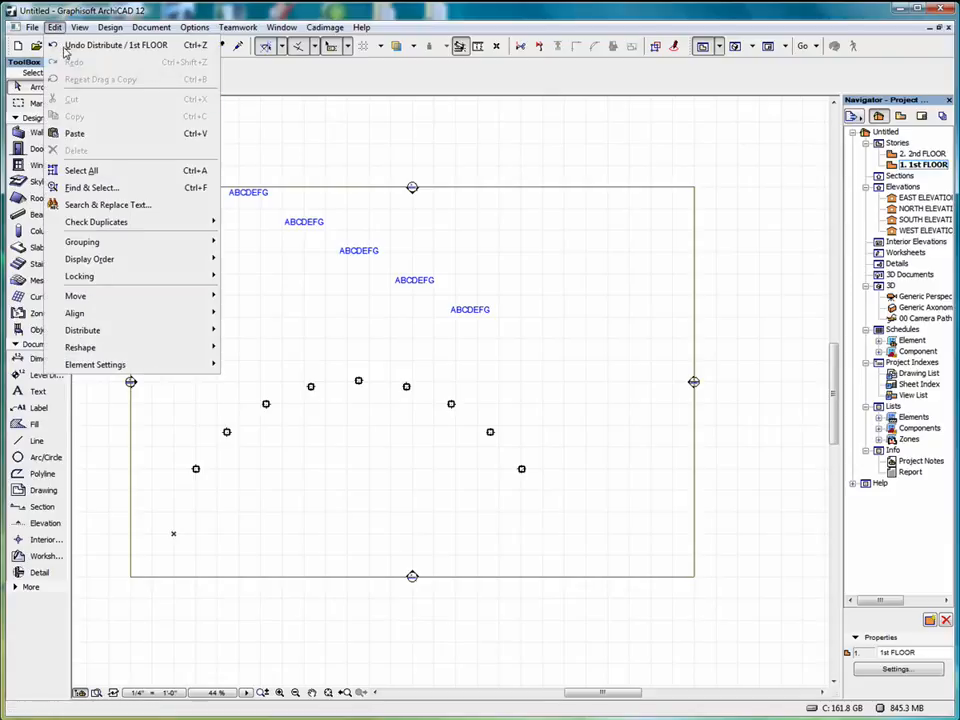
mouse_move(155, 317)
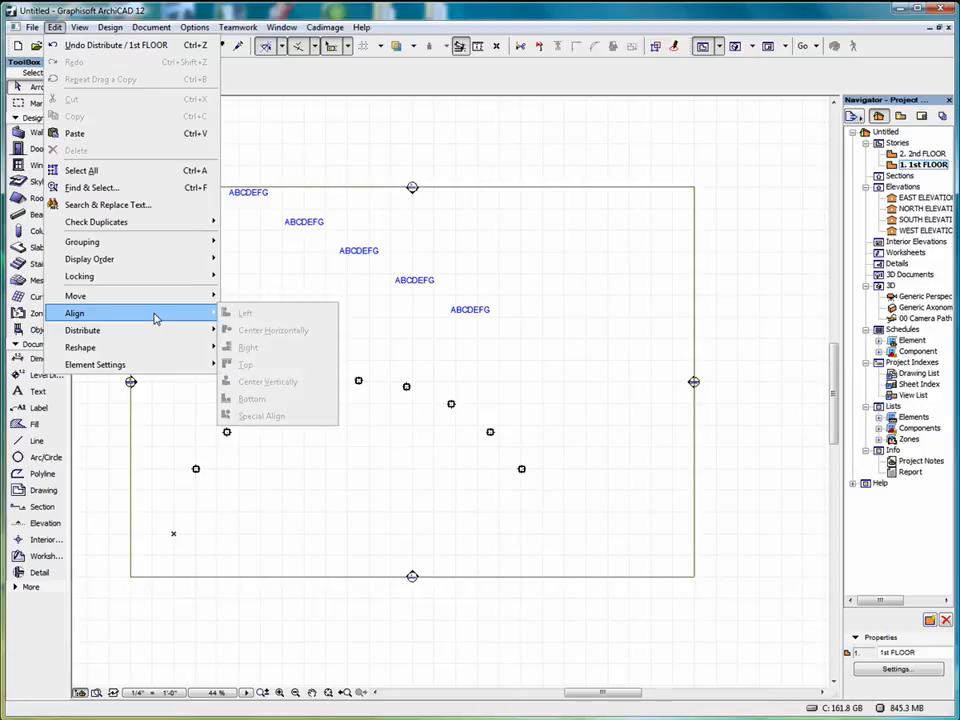